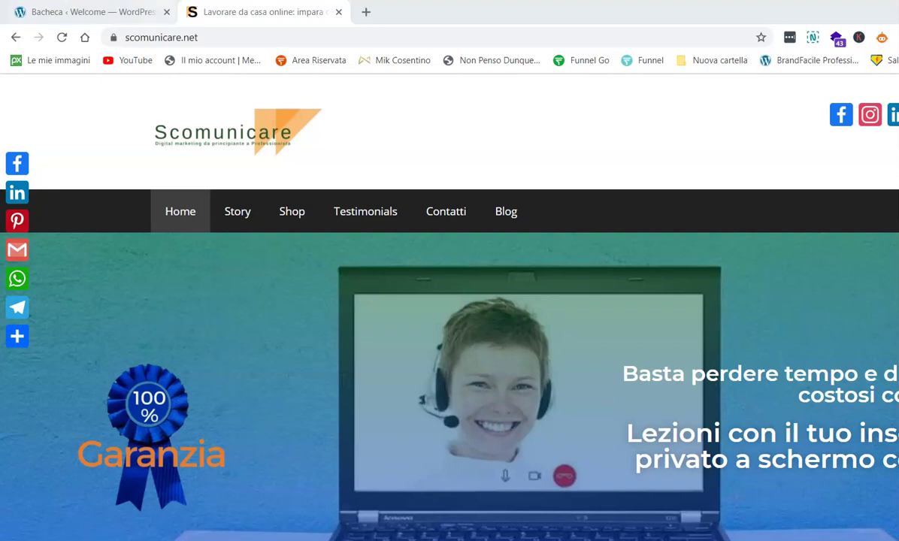
Step: Switch to the WordPress dashboard and display the list of installed plugins
left_click(148, 12)
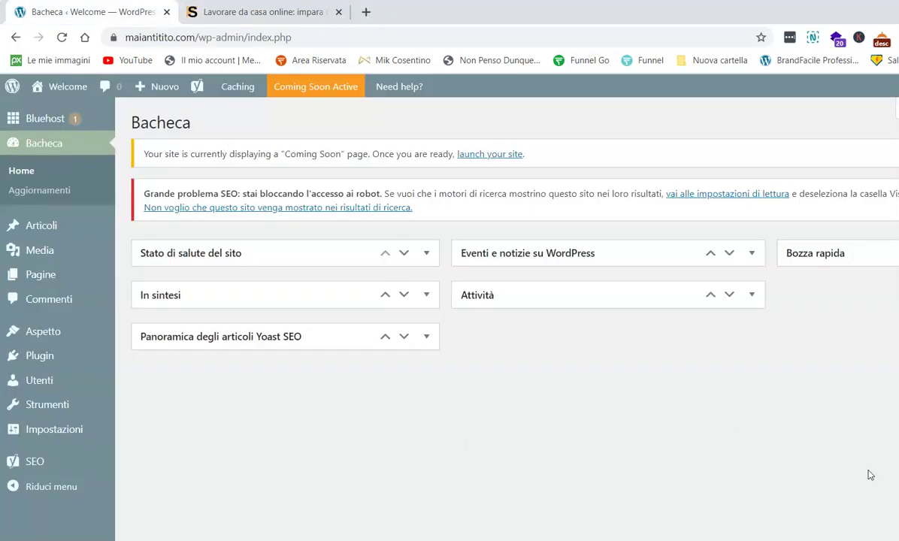
left_click(39, 358)
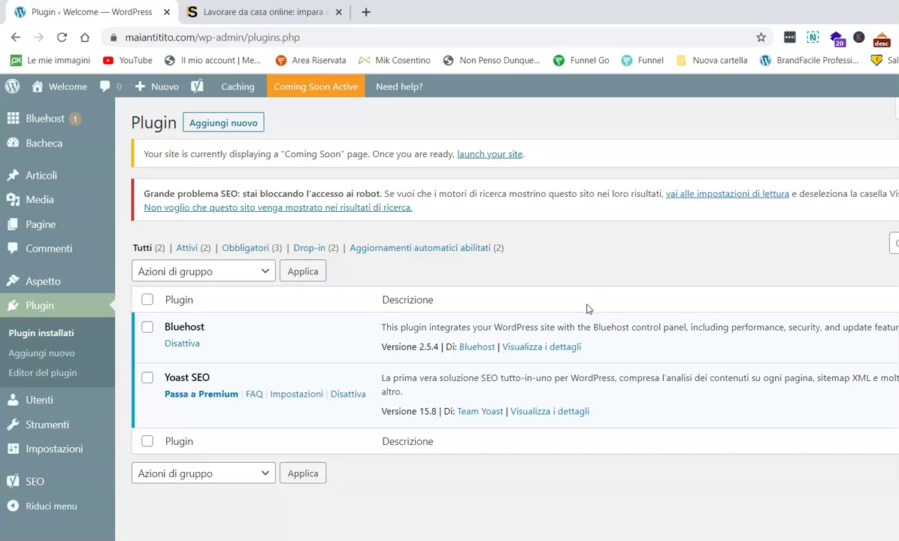
Step: Examine the floating share bar on scomunicare.net, including the universal share button's full list of services
left_click(283, 11)
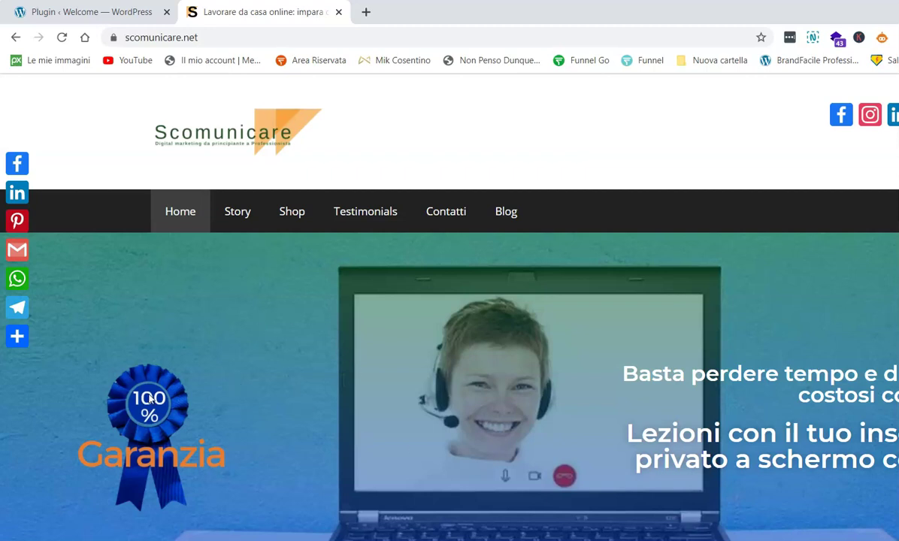
mouse_move(17, 336)
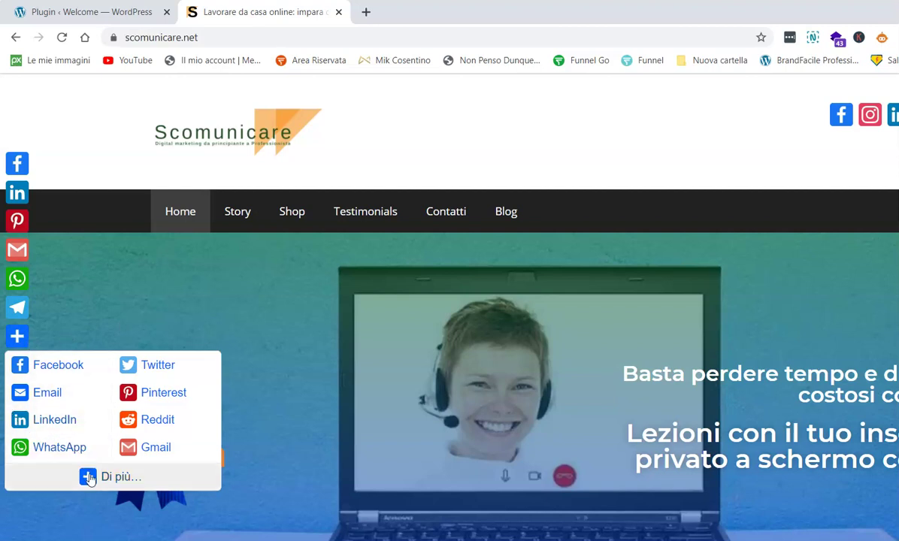
left_click(89, 479)
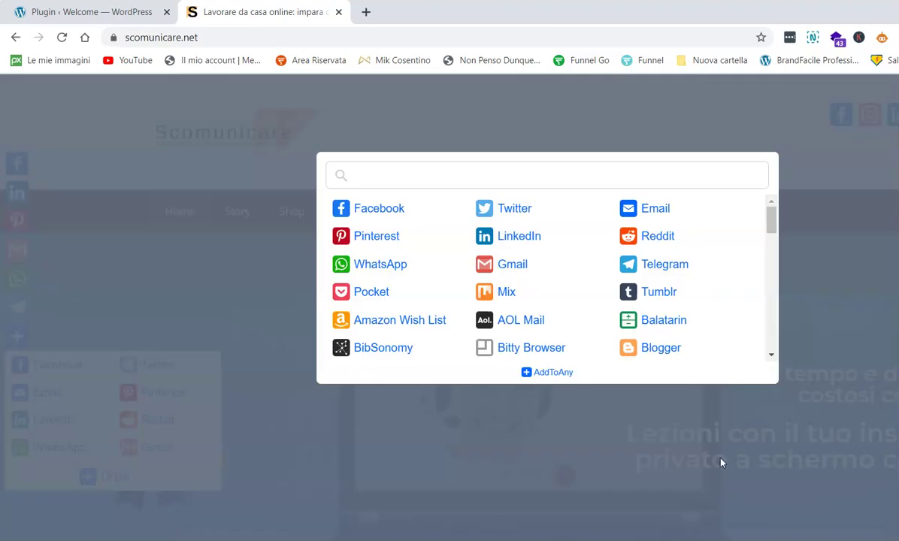
scroll(771, 289, "down", 4)
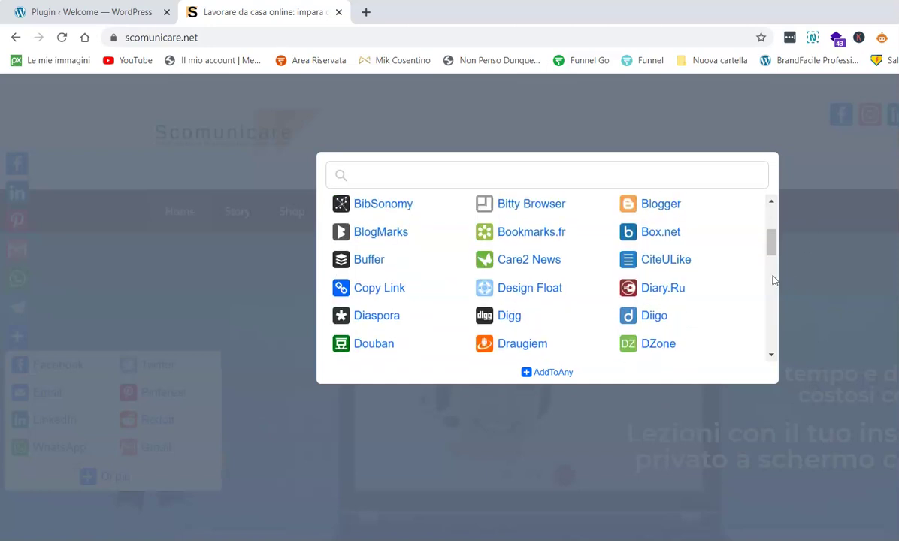
scroll(770, 293, "down", 10)
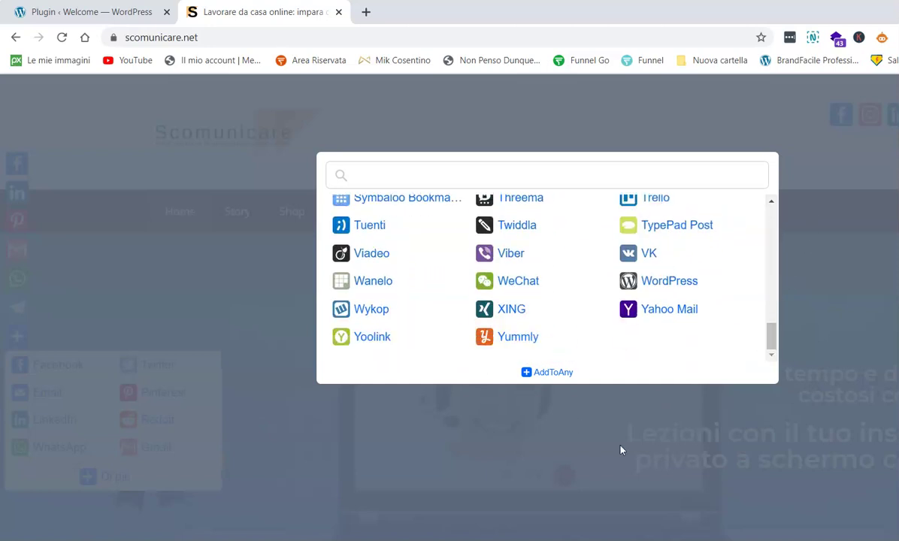
left_click(487, 402)
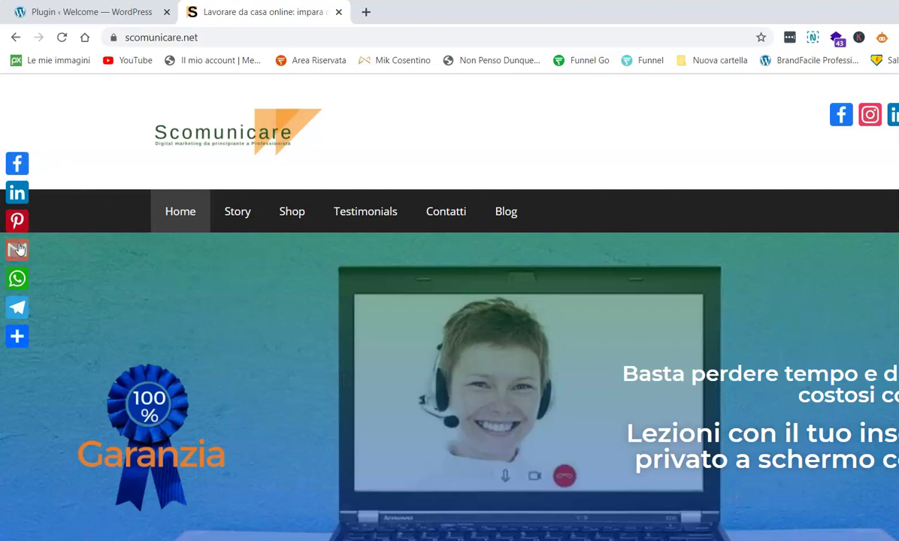
mouse_move(17, 336)
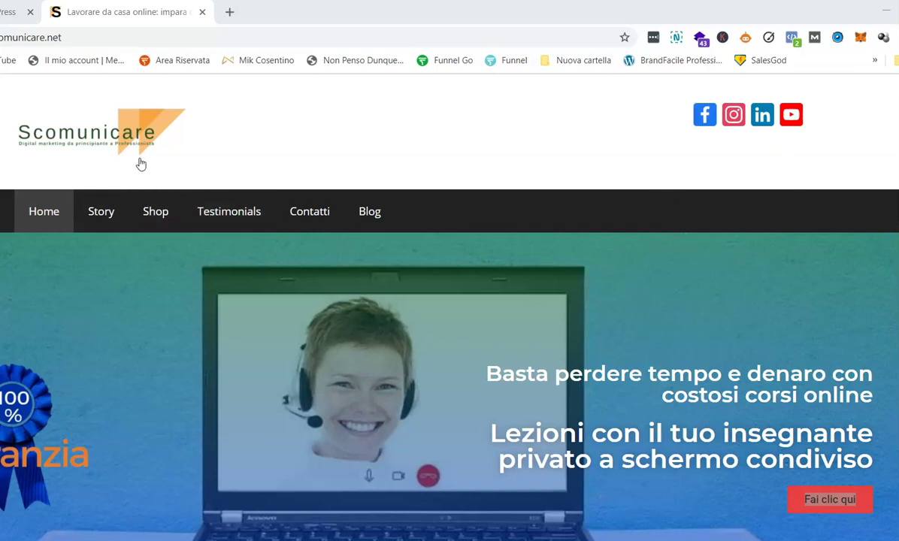
Step: Check the Facebook, Instagram and YouTube pages linked from the social icons in the scomunicare.net header
left_click(707, 113)
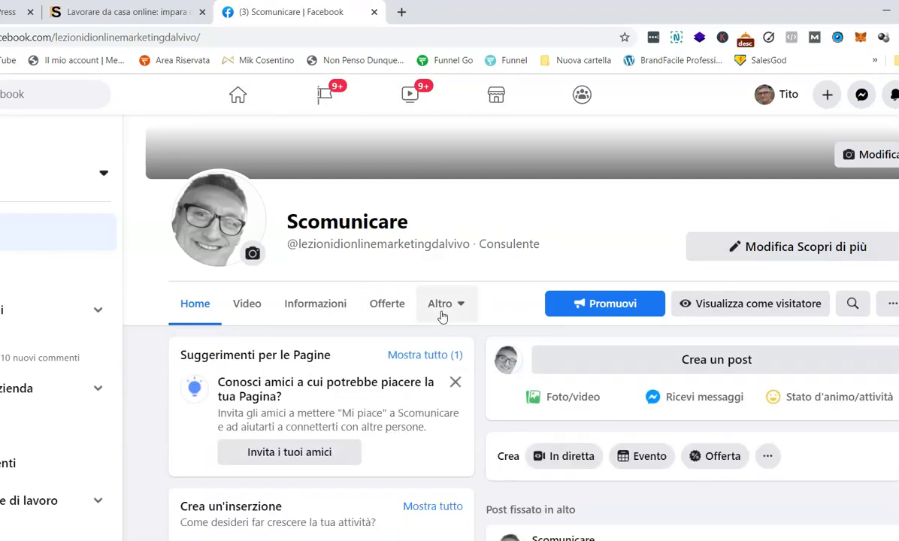
key("ctrl+shift+Tab")
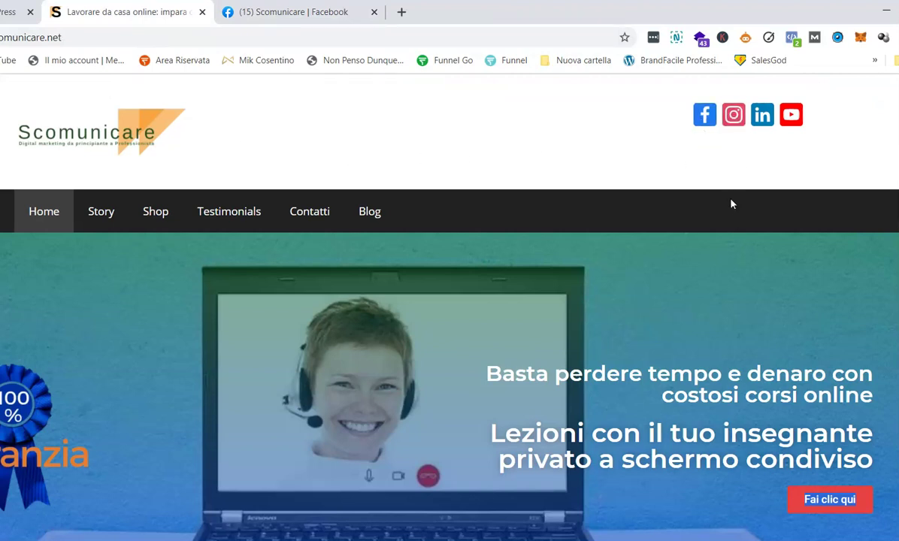
left_click(735, 121)
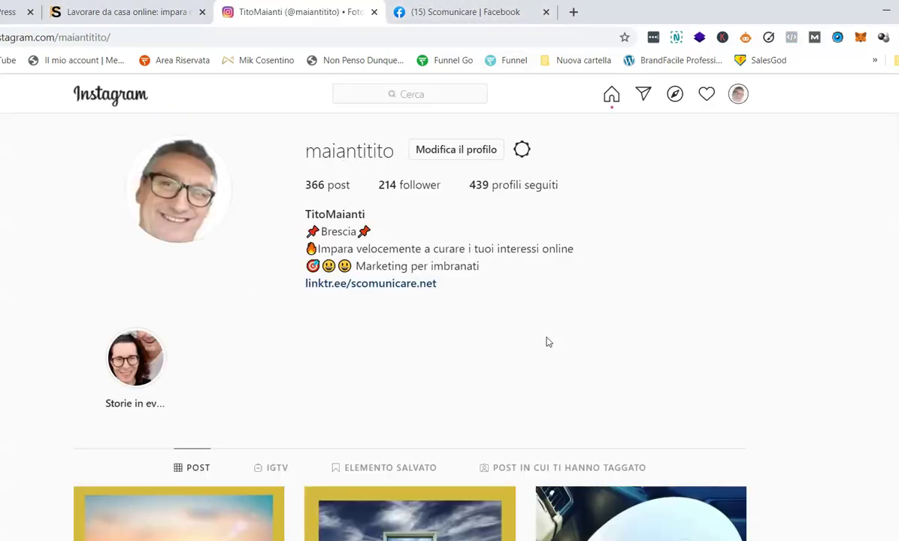
scroll(548, 342, "down", 7)
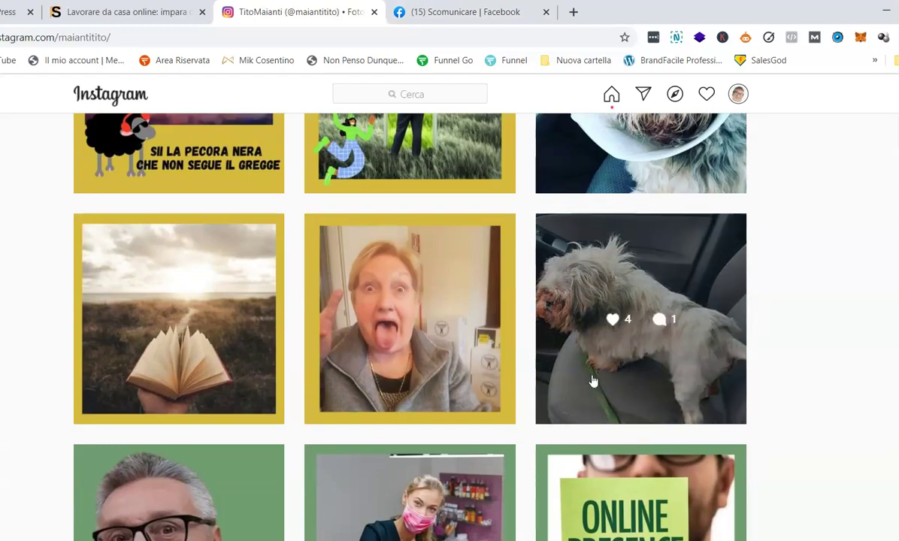
scroll(593, 381, "up", 5)
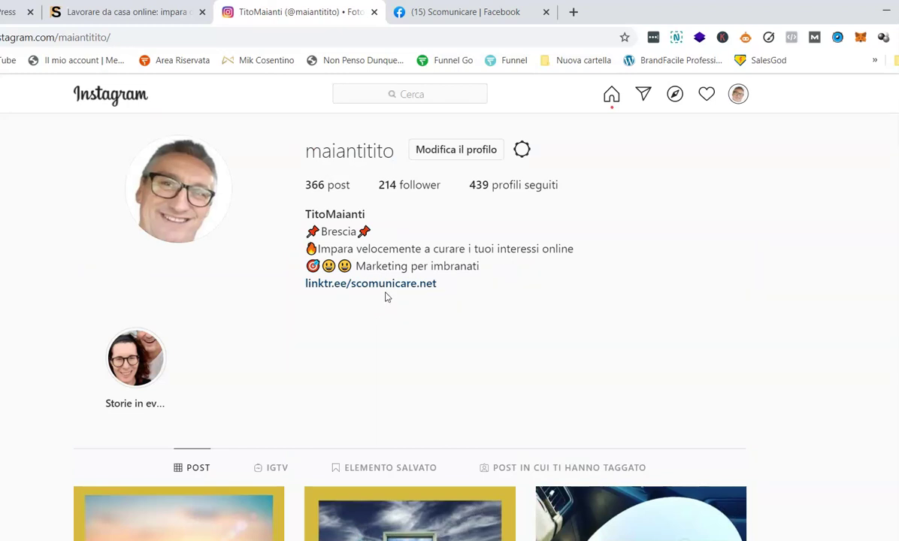
left_click(135, 15)
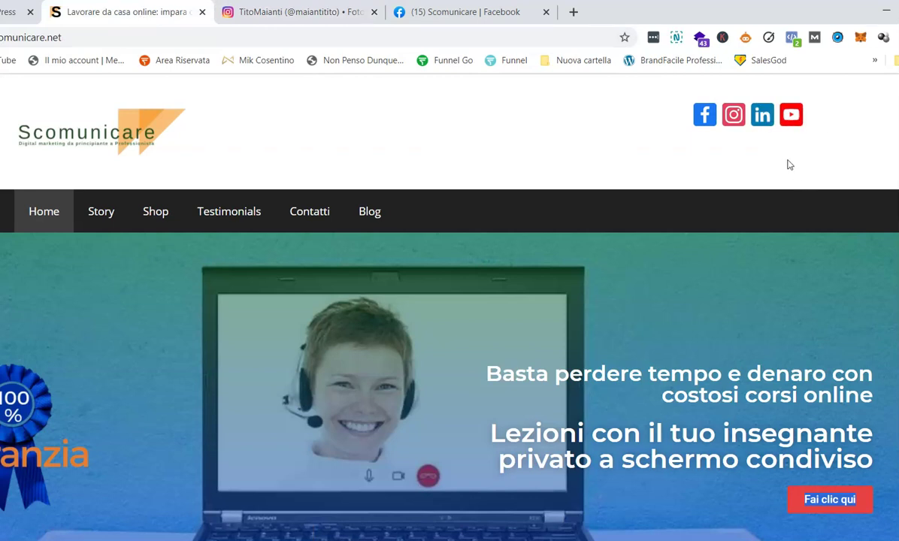
left_click(790, 113)
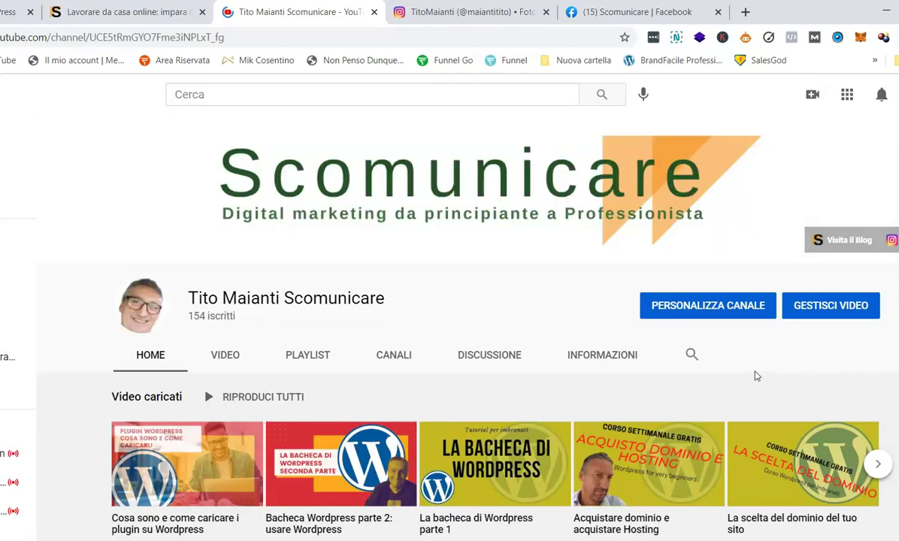
scroll(651, 425, "down", 2)
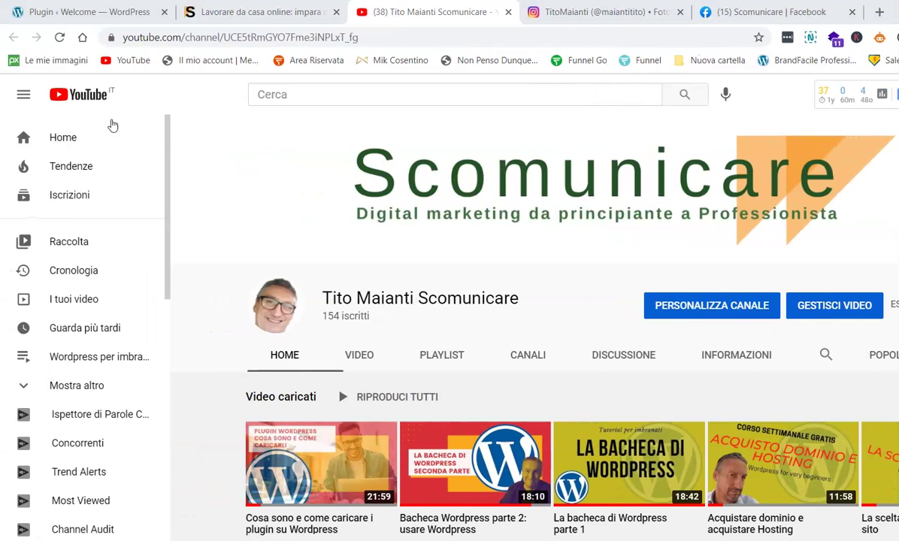
Step: Search Google for "add to any plugin" and view the AddToAny Share Buttons page on WordPress.org
left_click(100, 13)
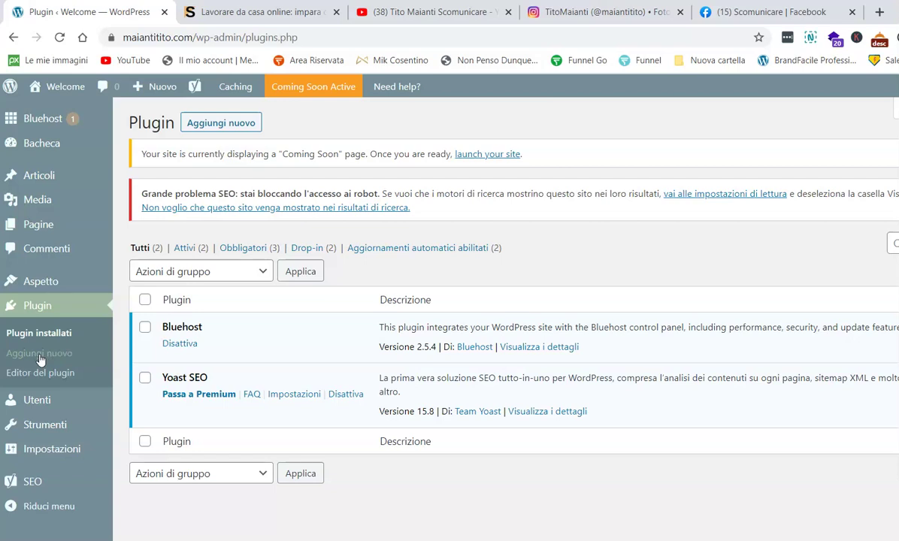
left_click(880, 13)
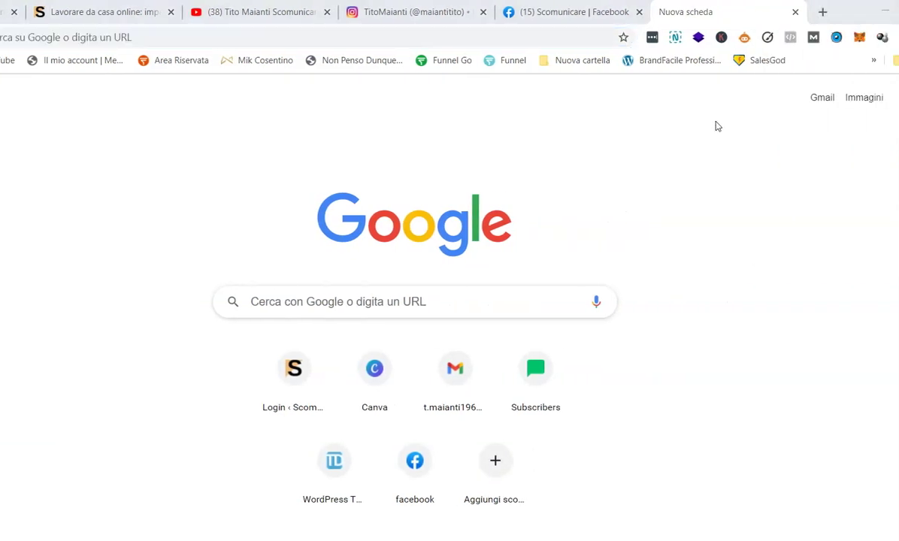
left_click(300, 33)
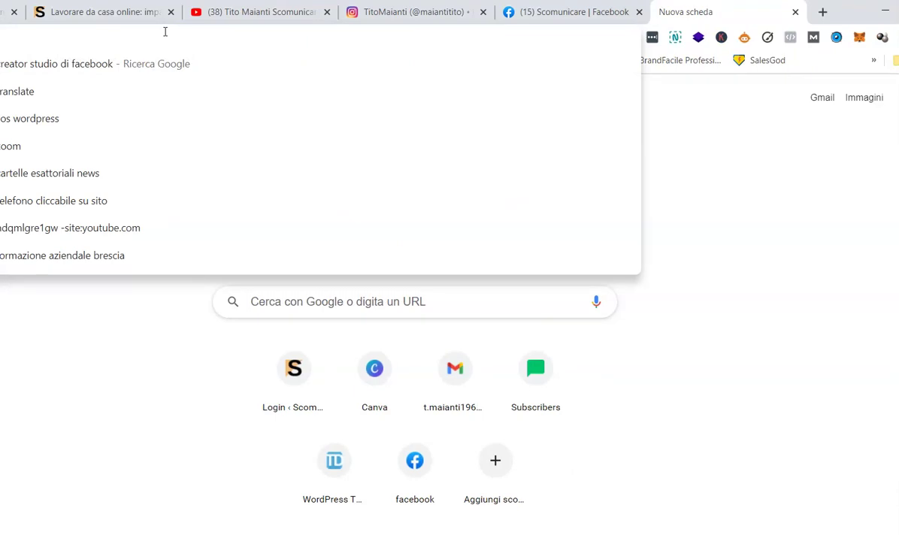
type("add ")
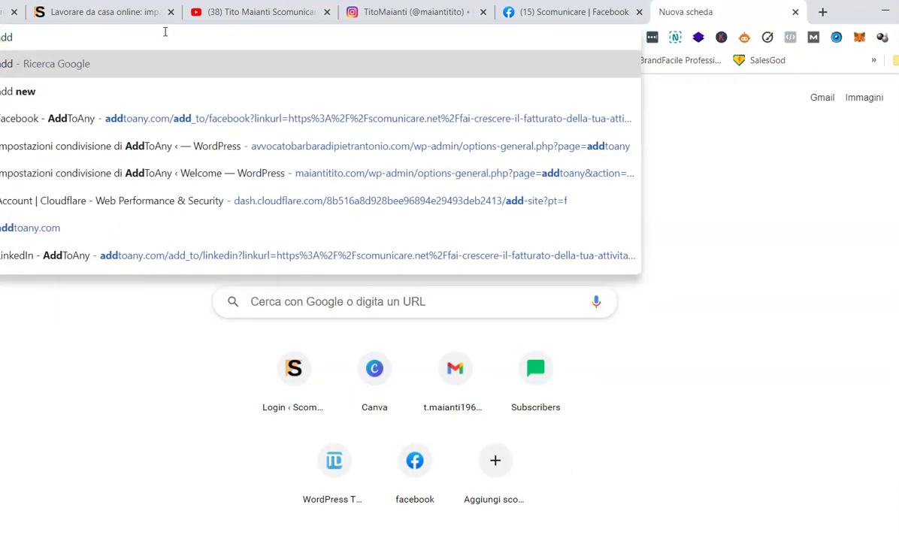
type("to ")
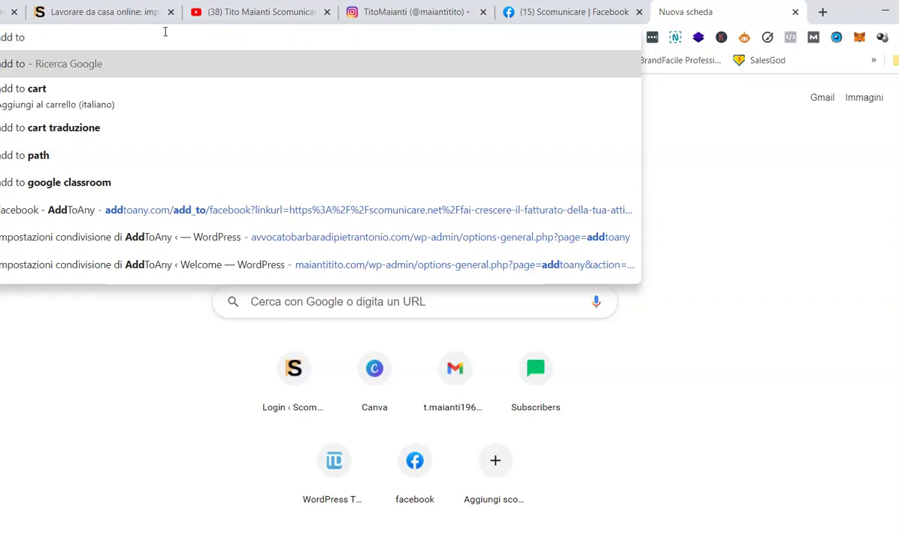
type("any")
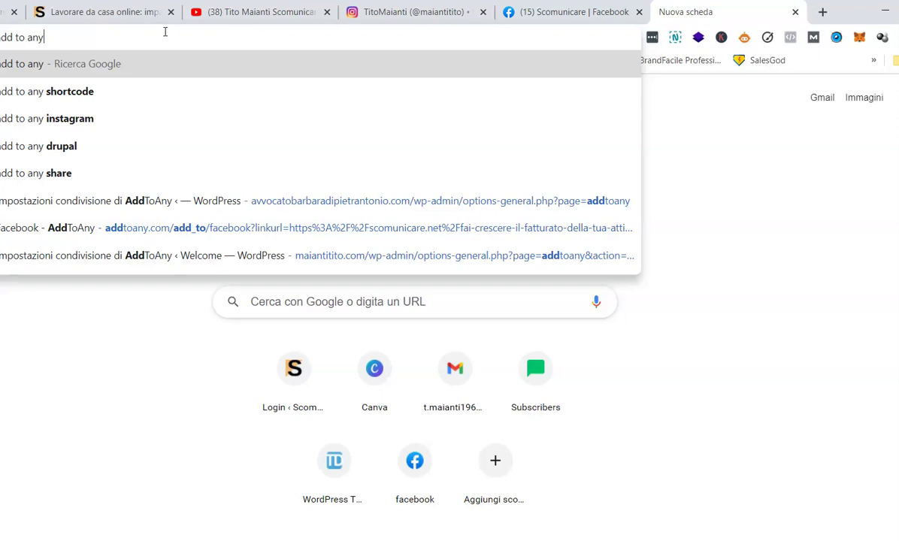
type(" plugin")
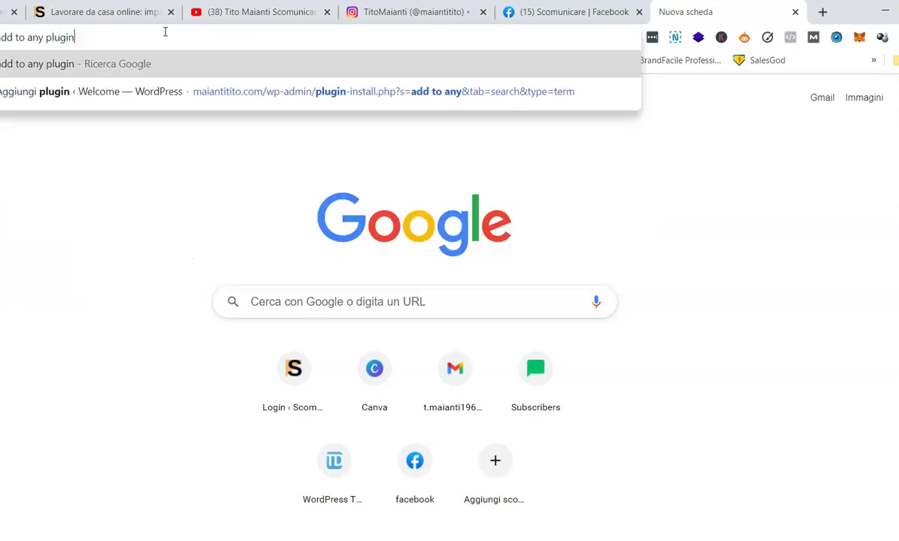
key("Return")
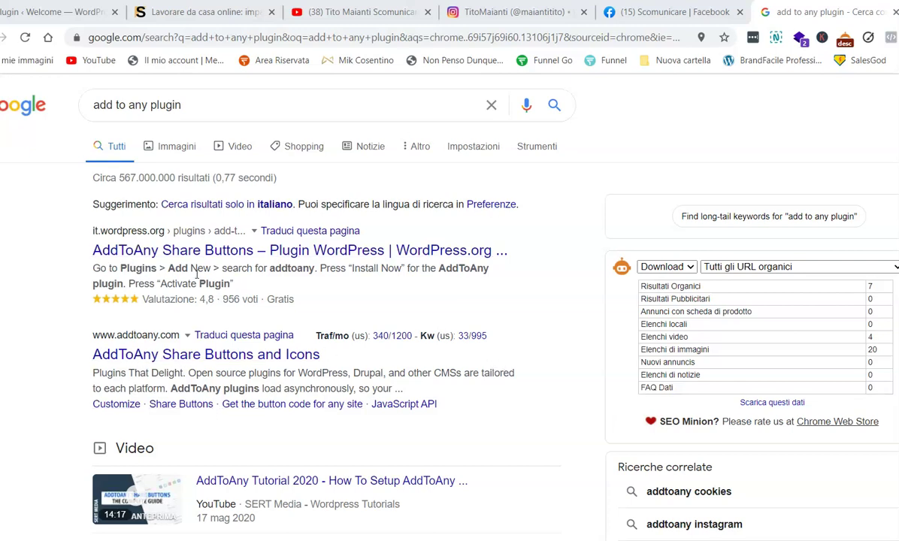
left_click(239, 249)
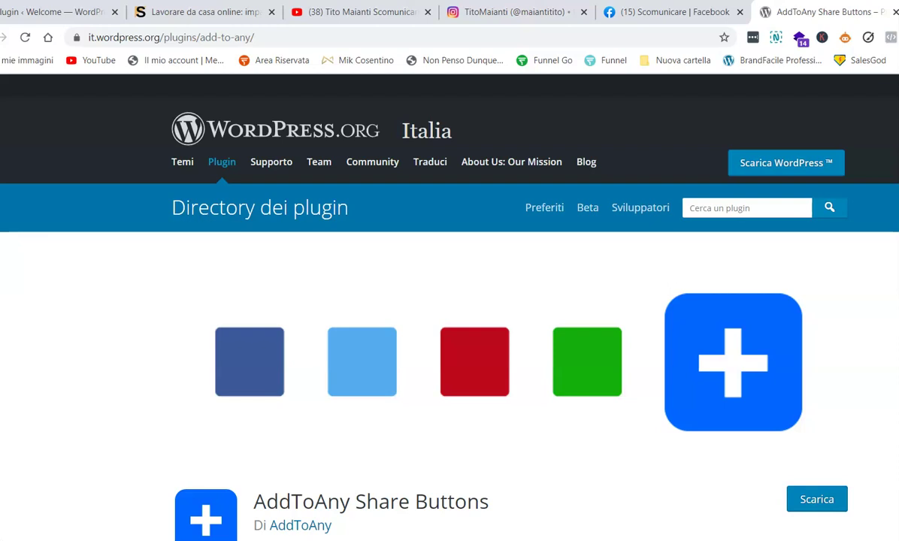
Step: Return to the WordPress dashboard and search for "add to any" among the plugins available to add
left_click(69, 12)
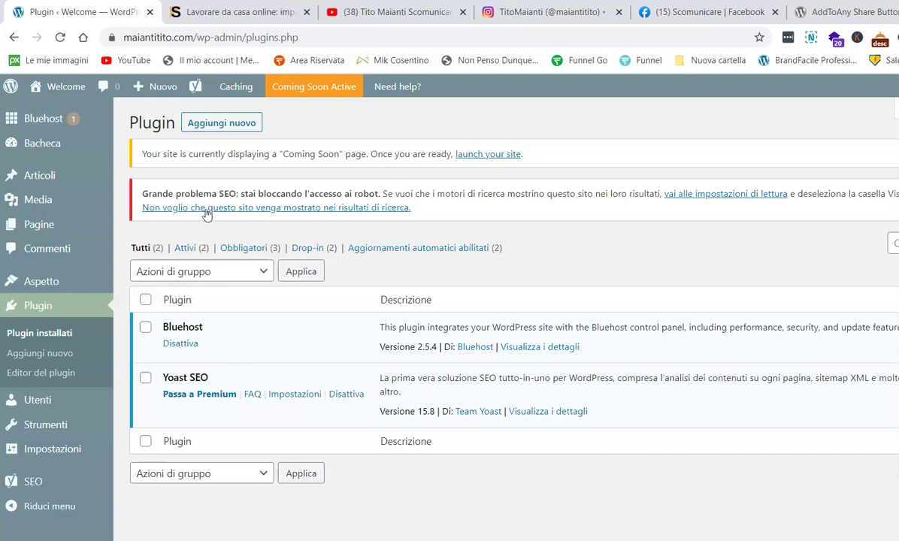
left_click(227, 127)
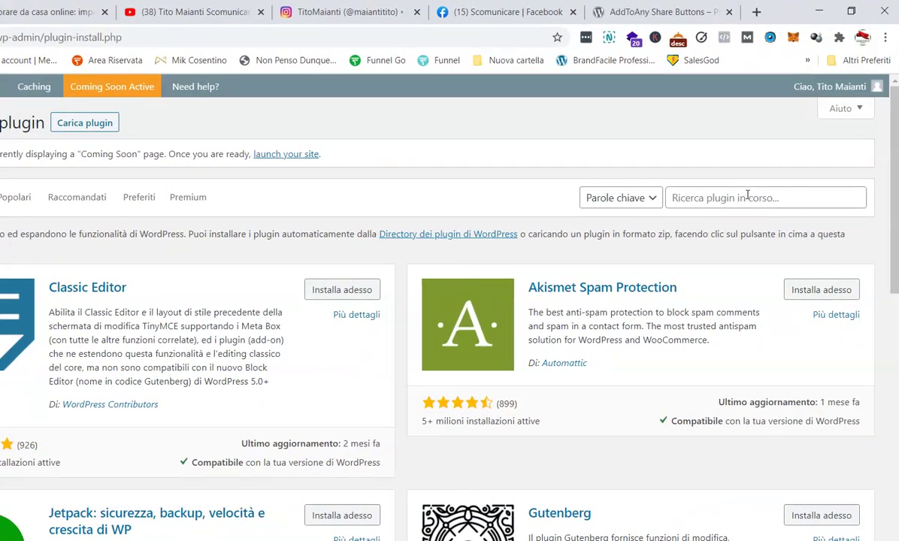
left_click(723, 205)
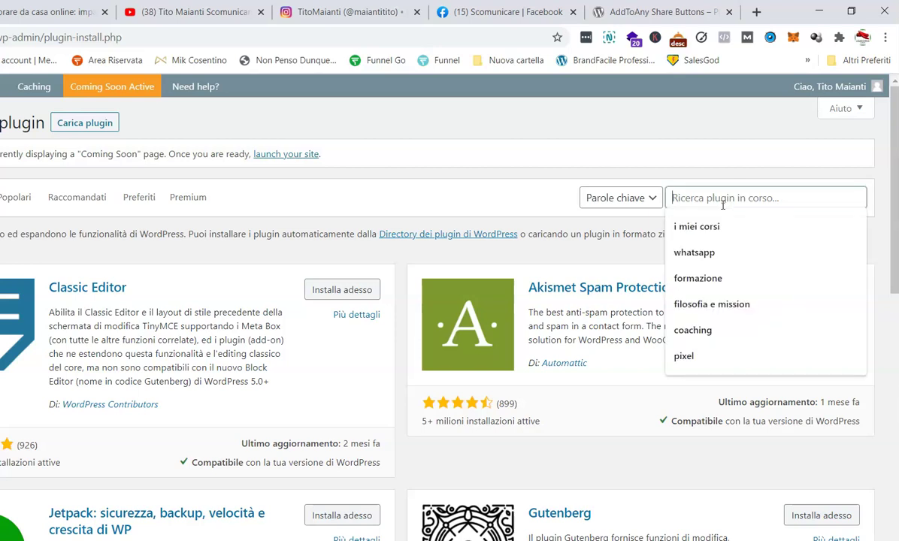
type("add to any")
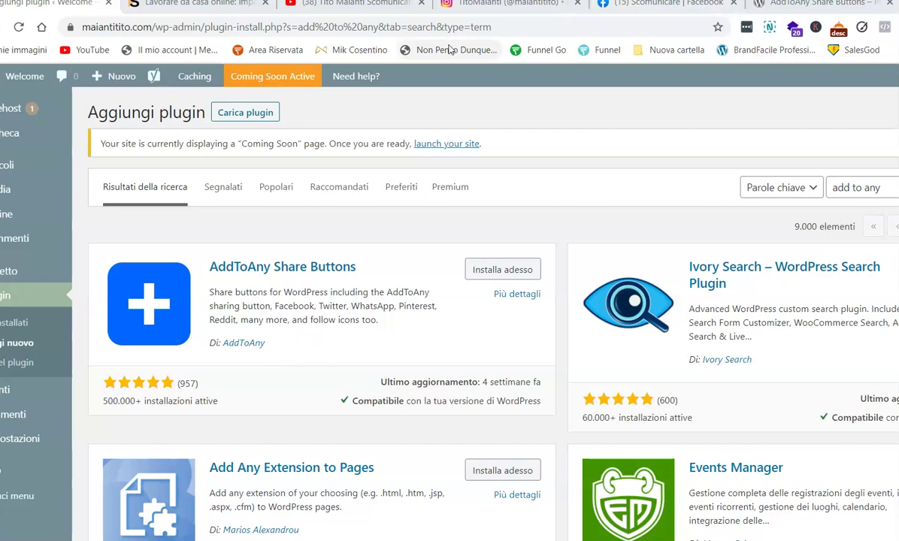
Step: Install and activate the AddToAny Share Buttons plugin
left_click(171, 4)
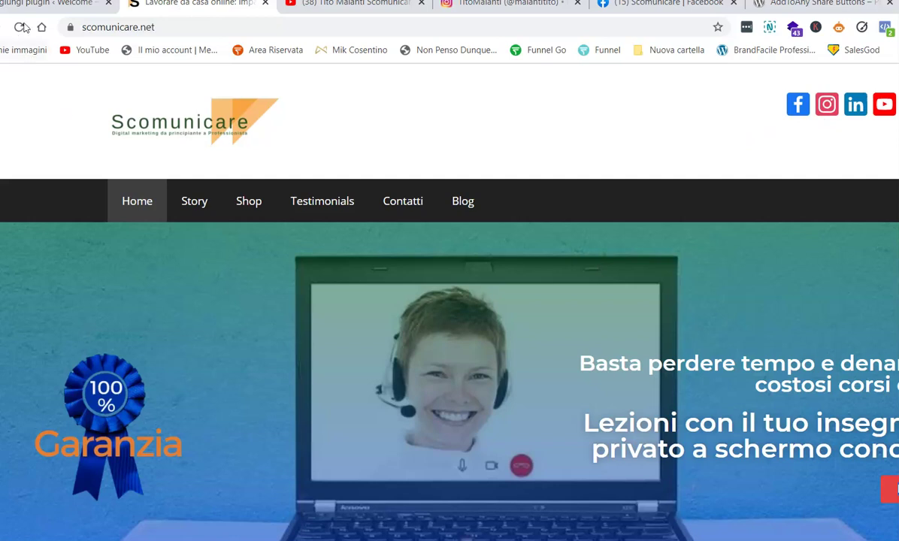
left_click(52, 5)
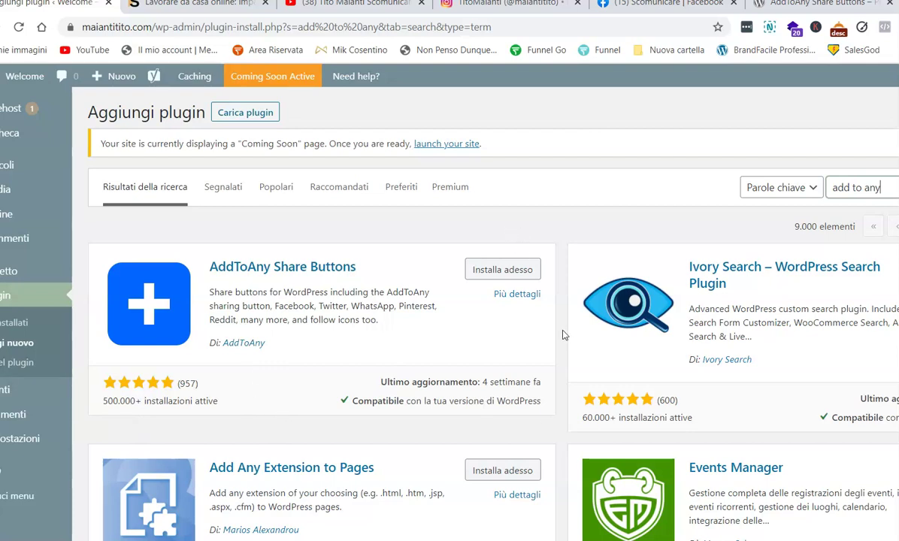
left_click(500, 272)
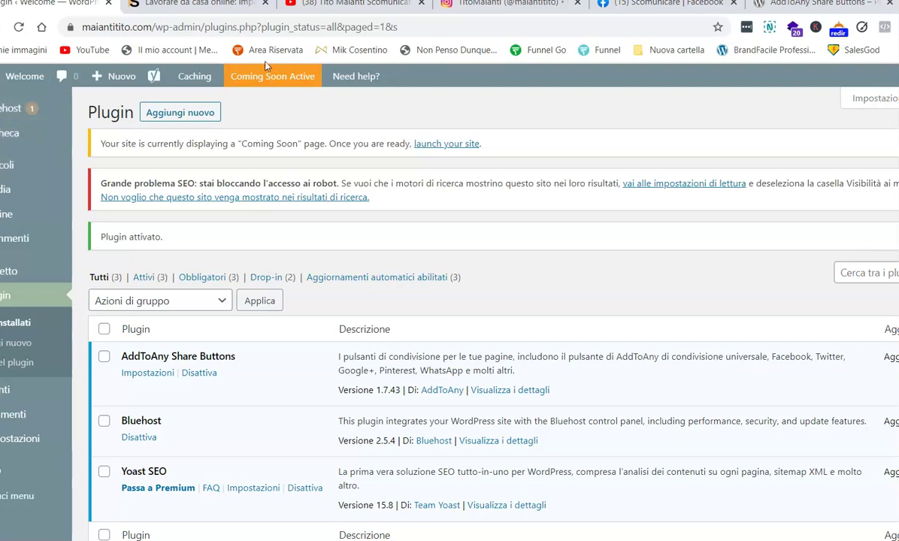
Step: Open the AddToAny sharing settings and display the Floating options
left_click(148, 373)
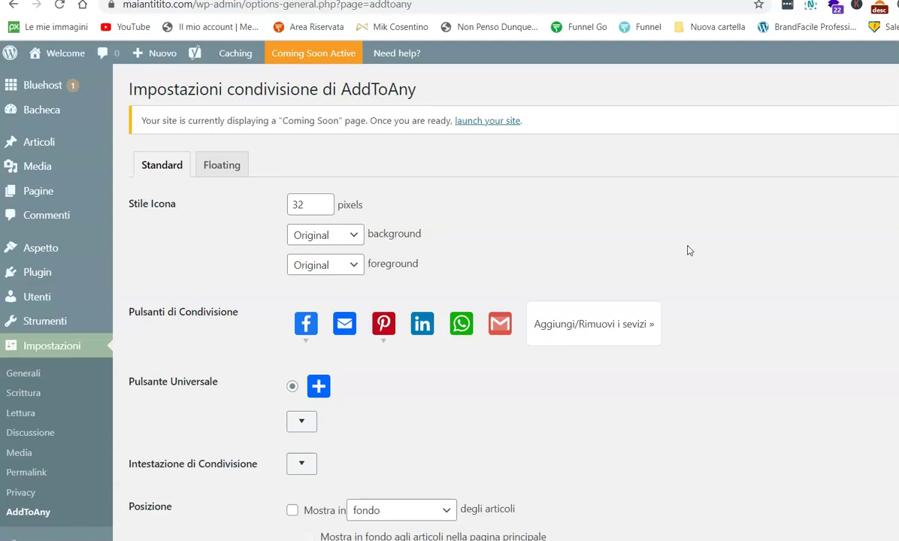
left_click(223, 172)
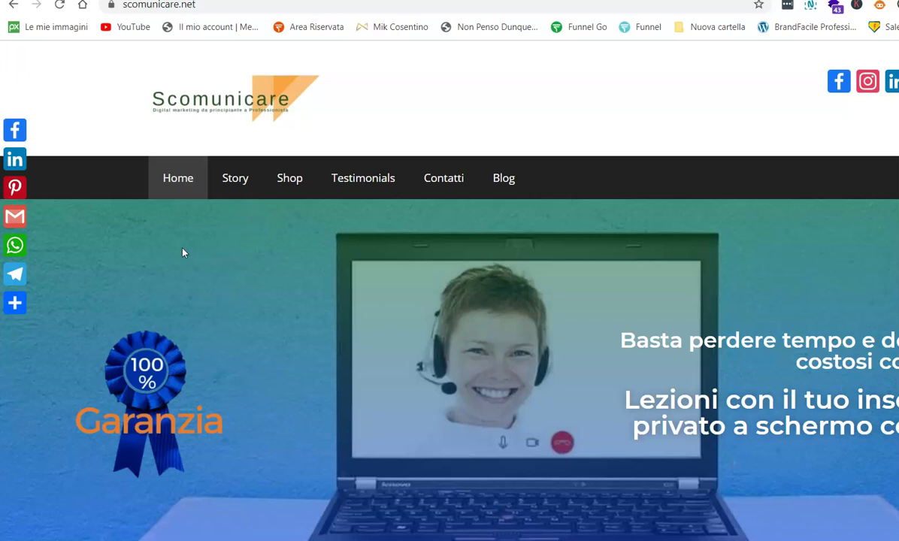
Step: Return to the AddToAny settings, show the Standard options and add the Copy Link service to the sharing buttons
key("ctrl+Tab")
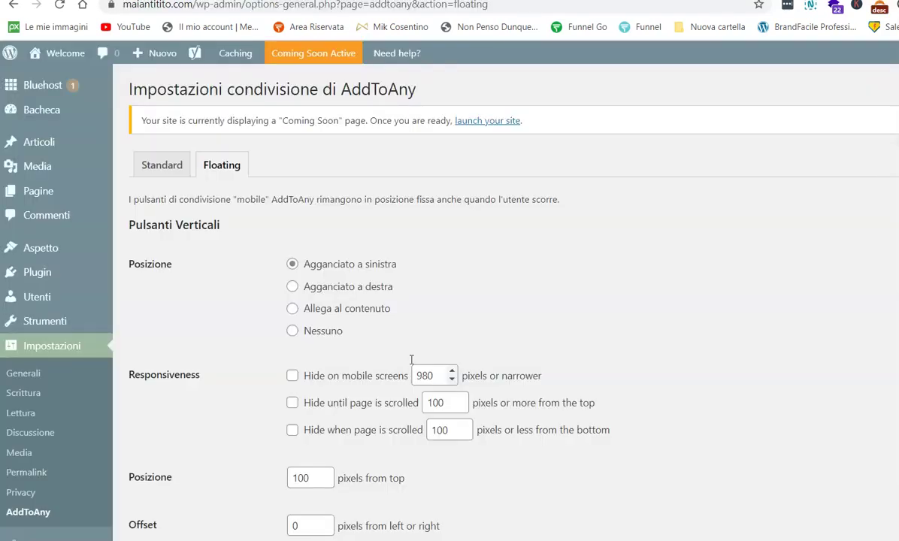
left_click(168, 162)
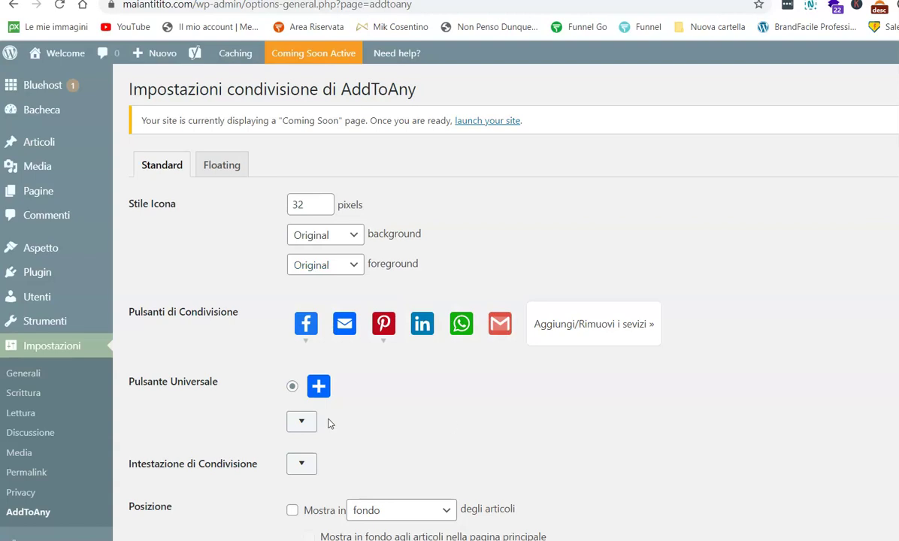
left_click(591, 328)
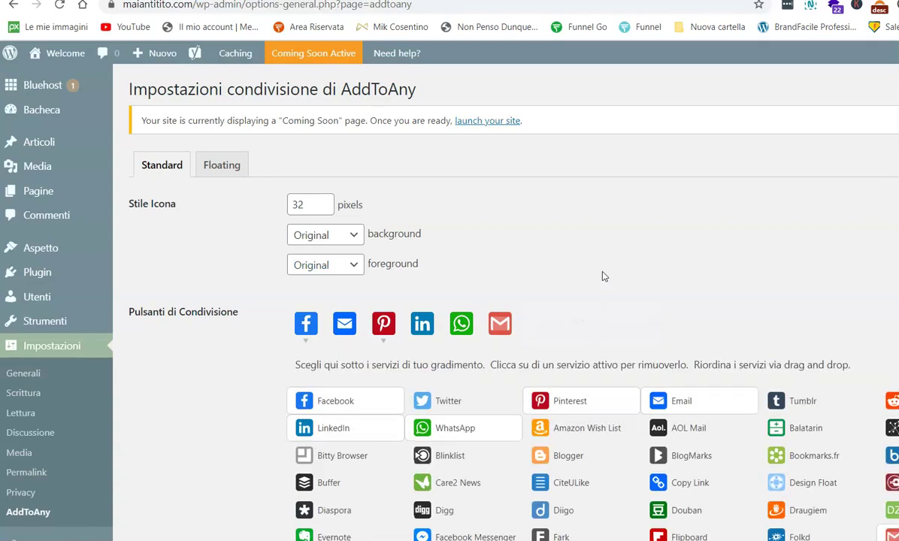
scroll(602, 275, "down", 1)
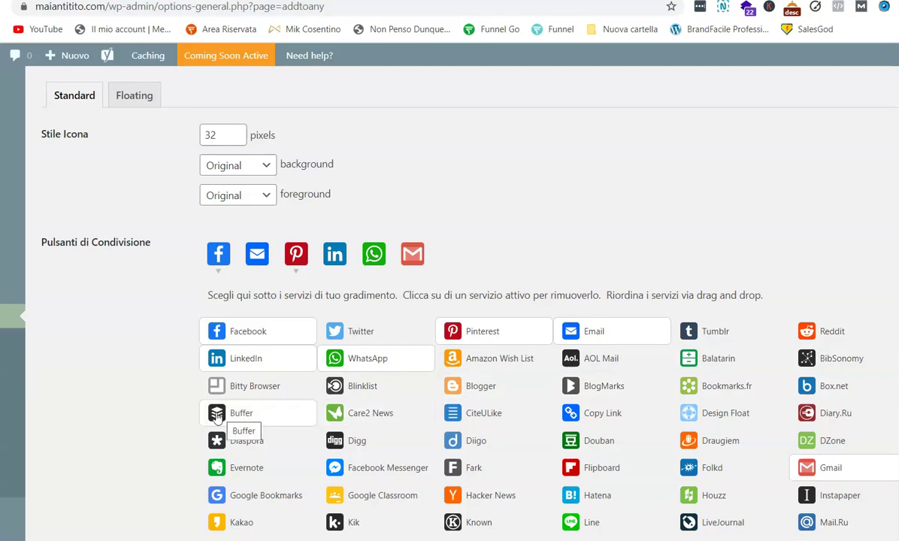
left_click(591, 421)
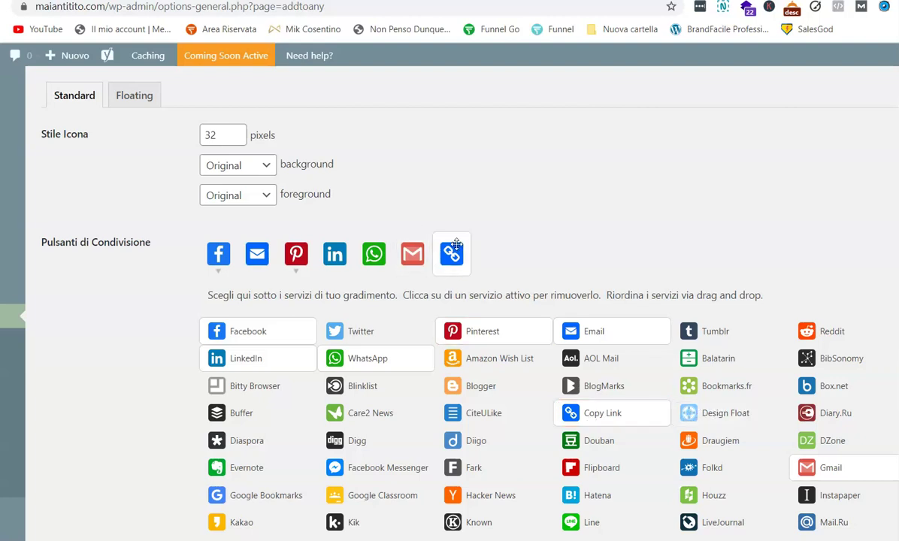
Step: Look through the full list of sharing services available for the AddToAny buttons and the icon style options
scroll(767, 388, "down", 1)
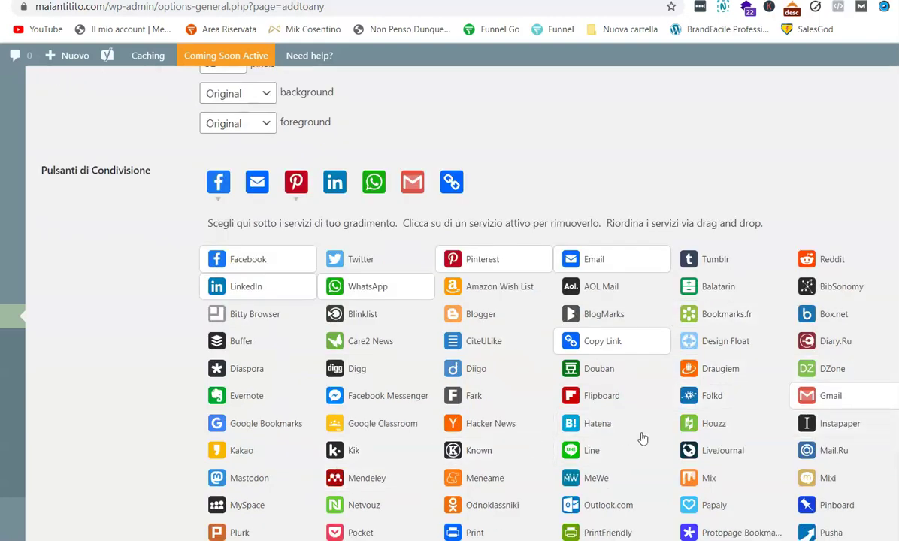
scroll(762, 428, "down", 1)
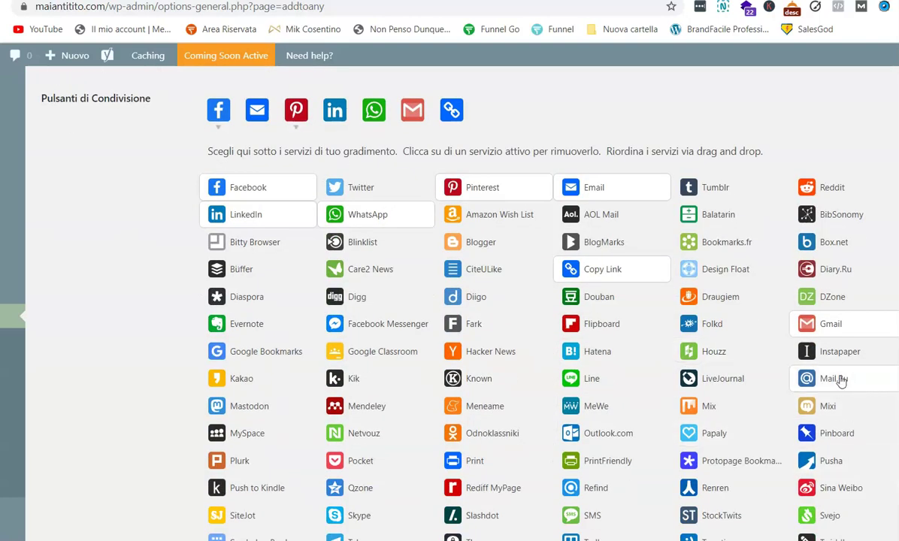
scroll(819, 404, "down", 1)
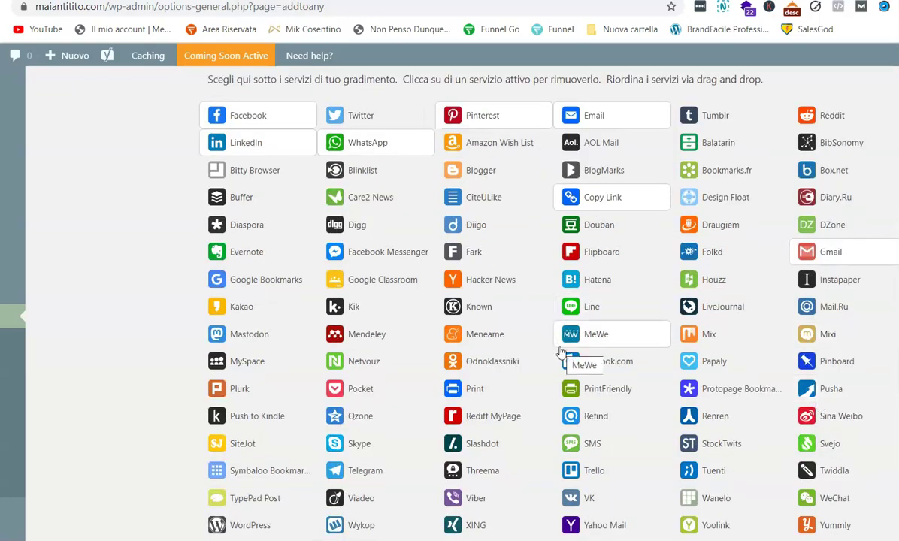
scroll(564, 359, "up", 2)
scroll(569, 360, "down", 1)
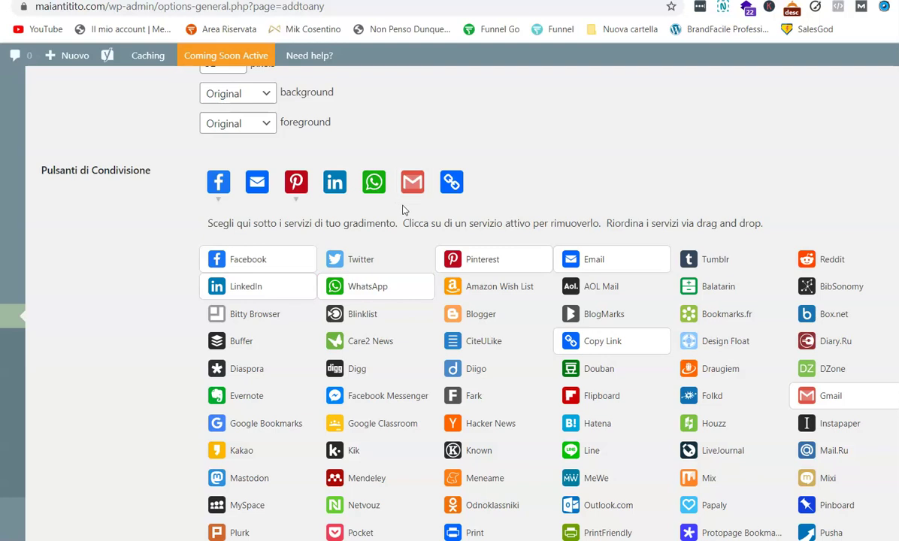
scroll(618, 217, "down", 3)
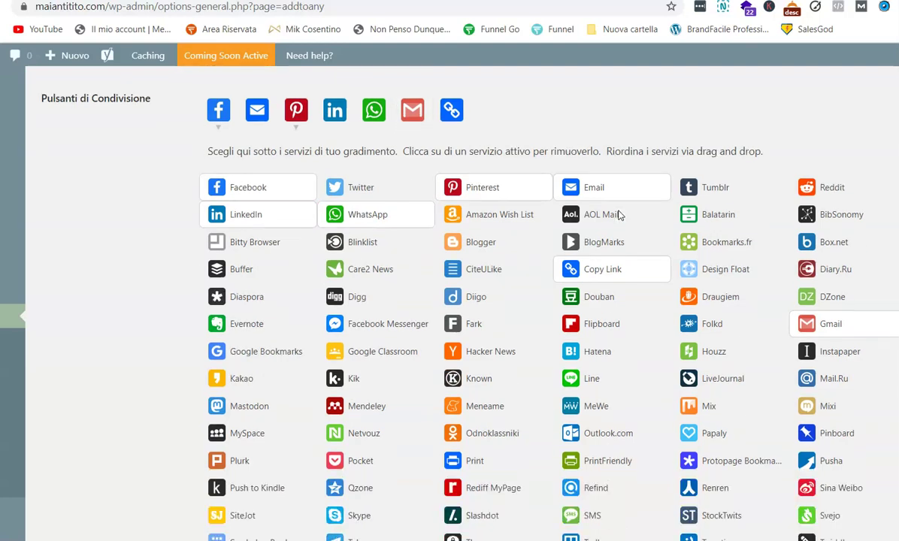
scroll(620, 216, "up", 1)
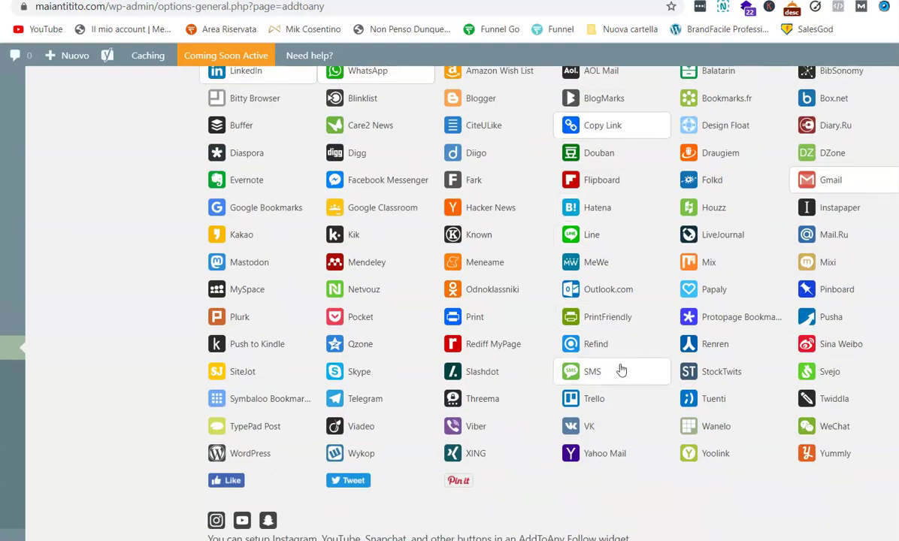
scroll(617, 371, "down", 2)
scroll(612, 370, "up", 6)
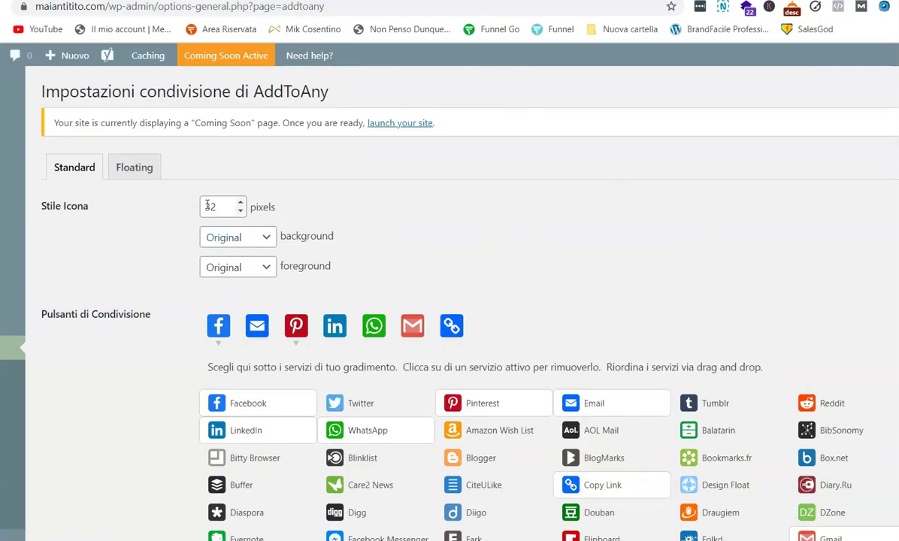
Step: Expand the universal button and sharing header options in the Standard settings to examine them
scroll(474, 238, "down", 2)
scroll(475, 238, "down", 8)
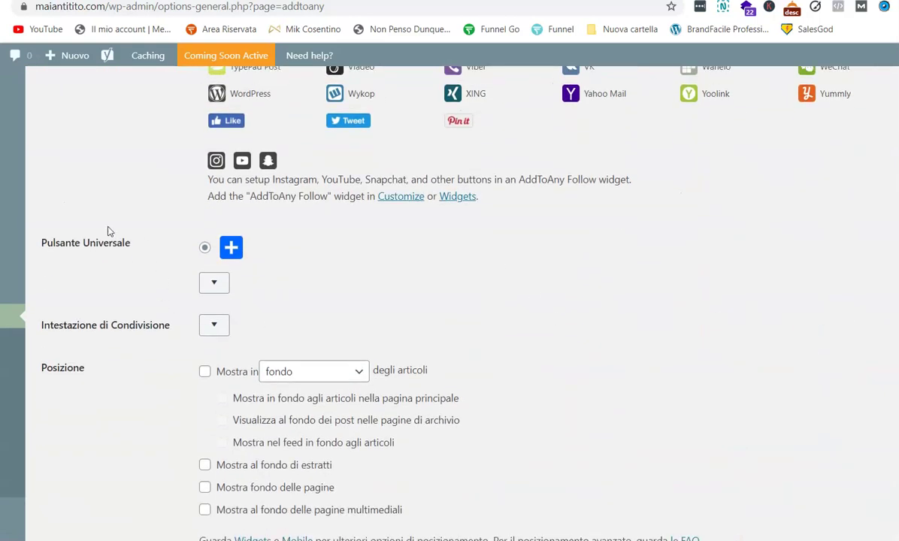
left_click(214, 284)
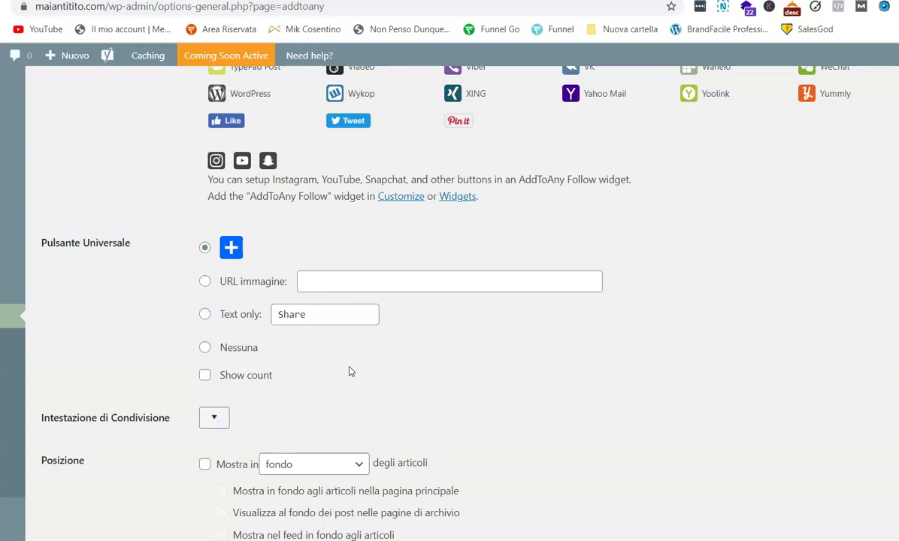
scroll(350, 373, "down", 1)
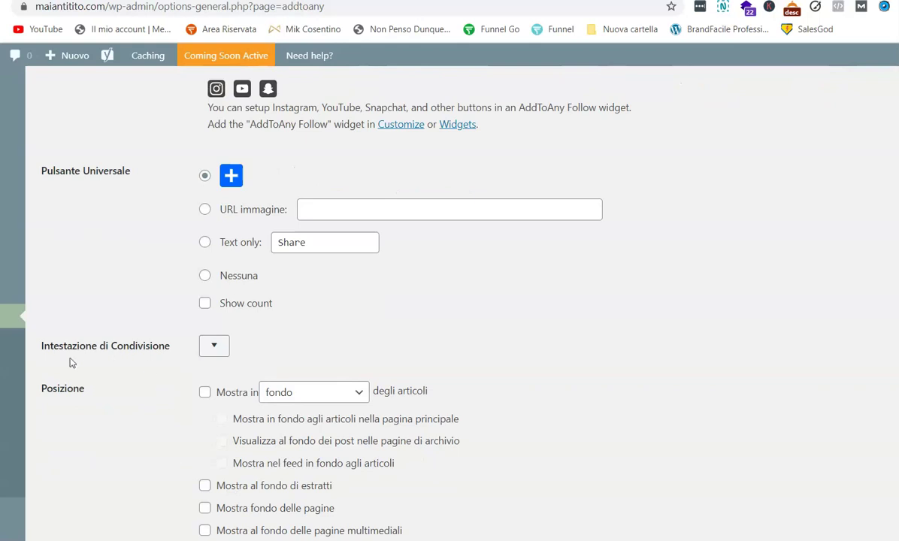
left_click(214, 345)
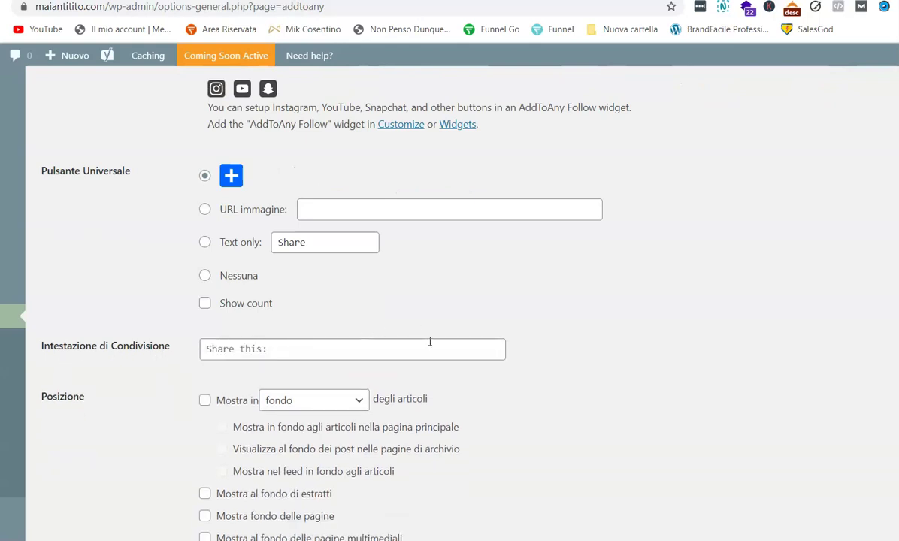
scroll(546, 372, "down", 3)
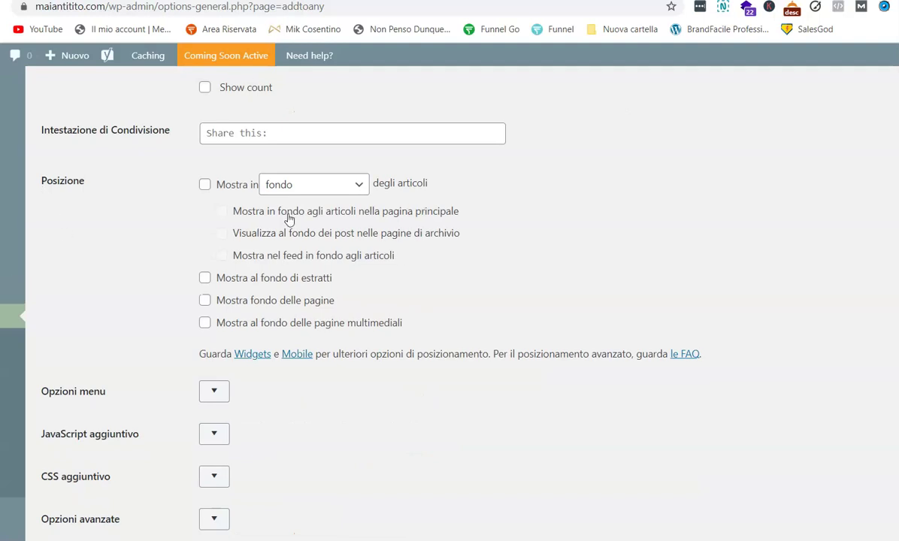
left_click(204, 186)
left_click(204, 186)
left_click(204, 185)
left_click(204, 185)
Step: Expand the menu options in the Standard settings and save the changes
scroll(369, 401, "down", 1)
left_click(217, 321)
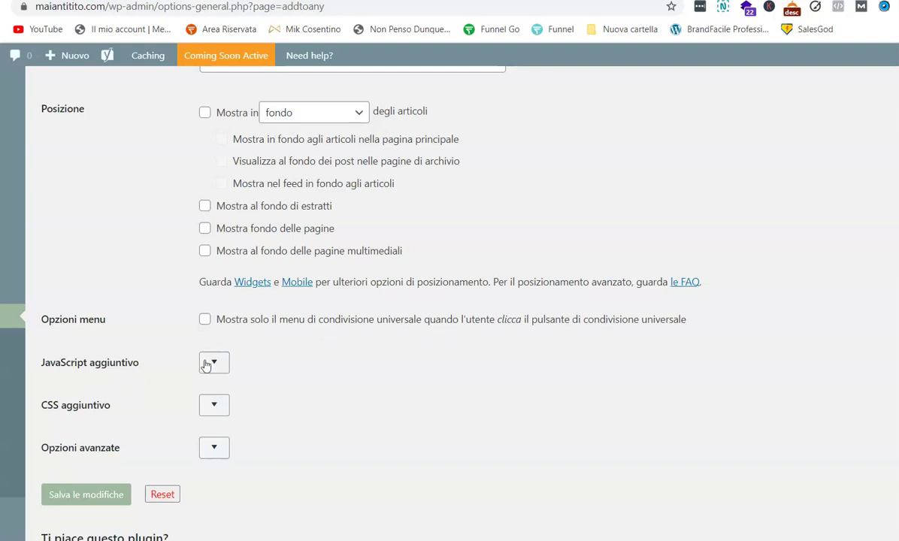
scroll(339, 436, "down", 2)
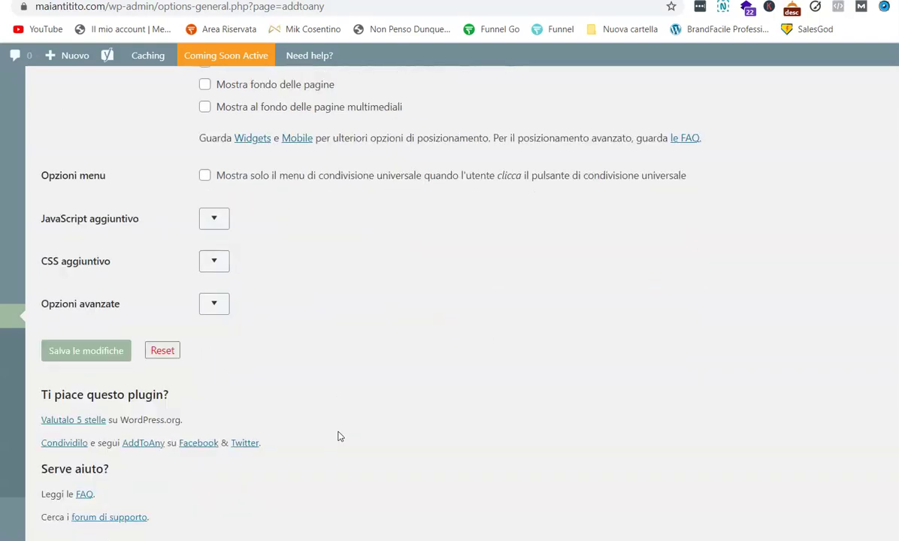
left_click(97, 353)
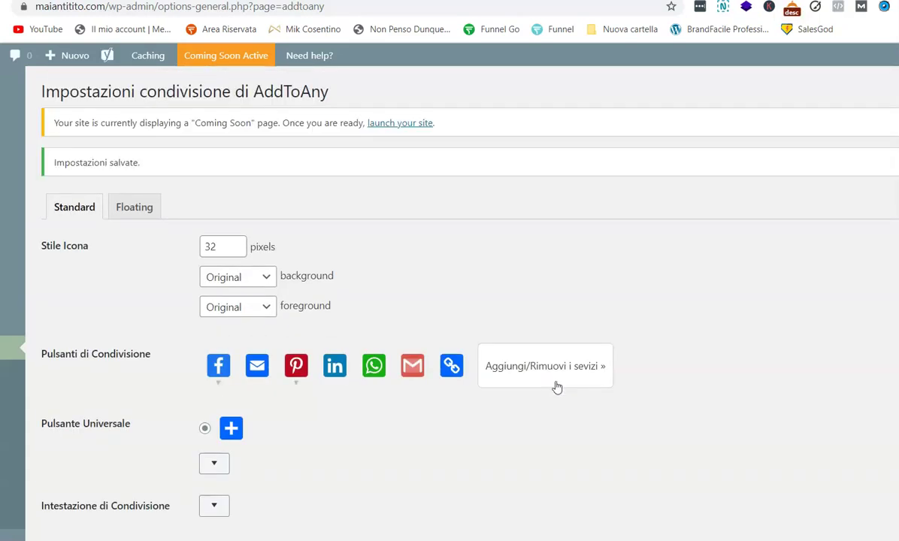
Step: Review the vertical and horizontal button settings in the Floating options and save them
left_click(131, 215)
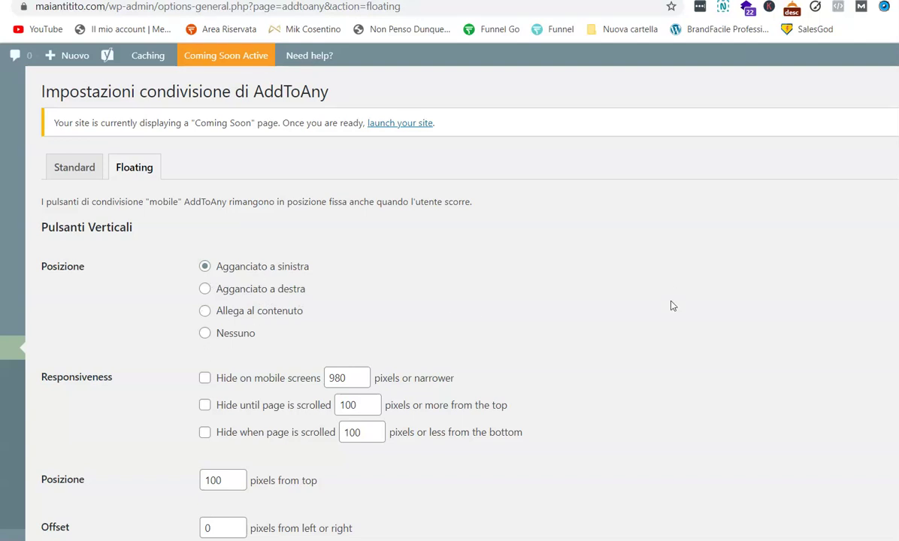
scroll(671, 305, "down", 2)
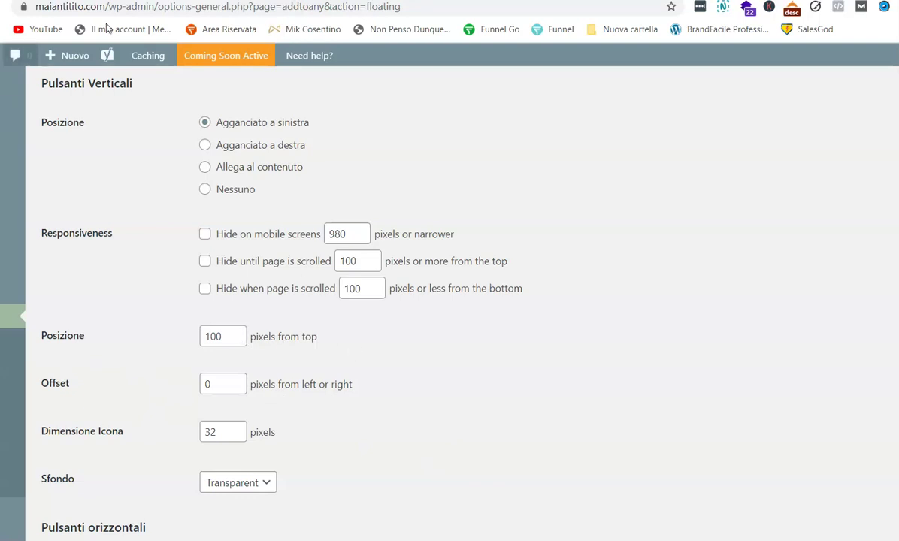
key("ctrl+Tab")
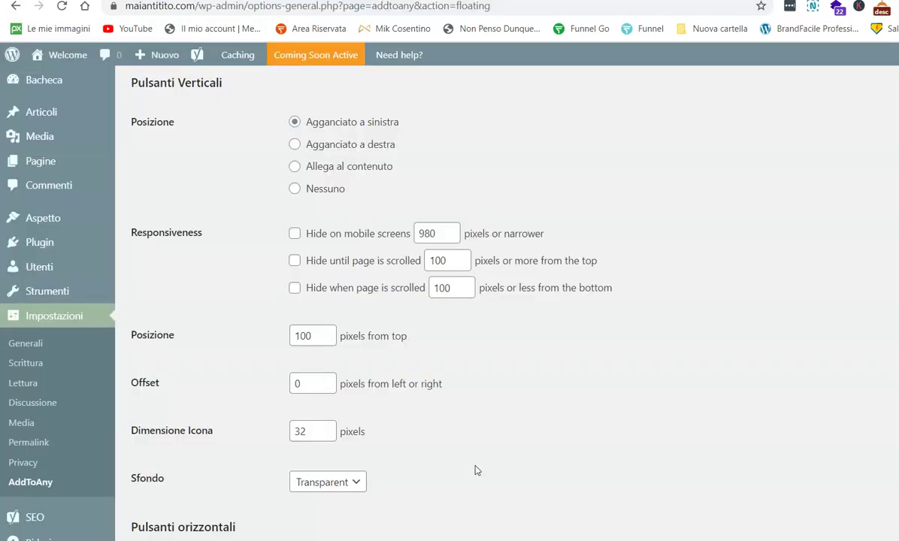
scroll(303, 358, "down", 1)
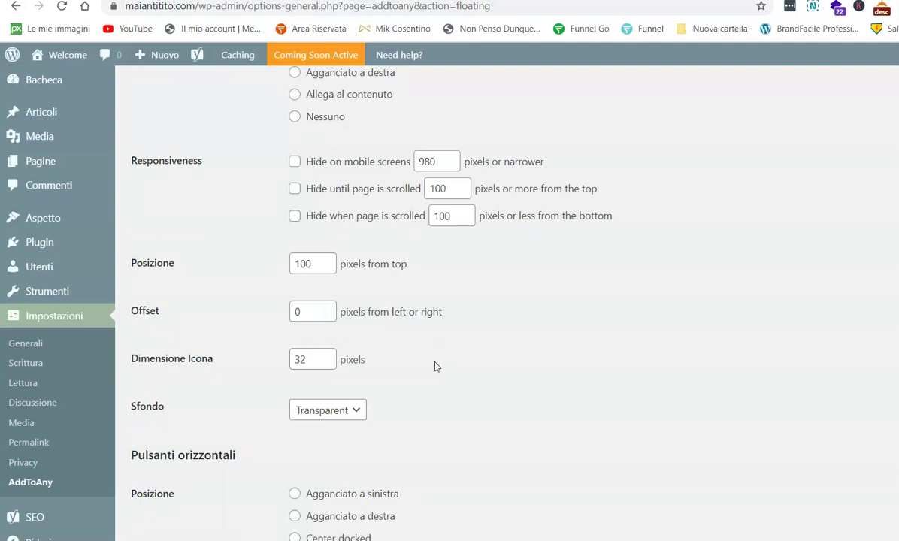
scroll(586, 399, "down", 2)
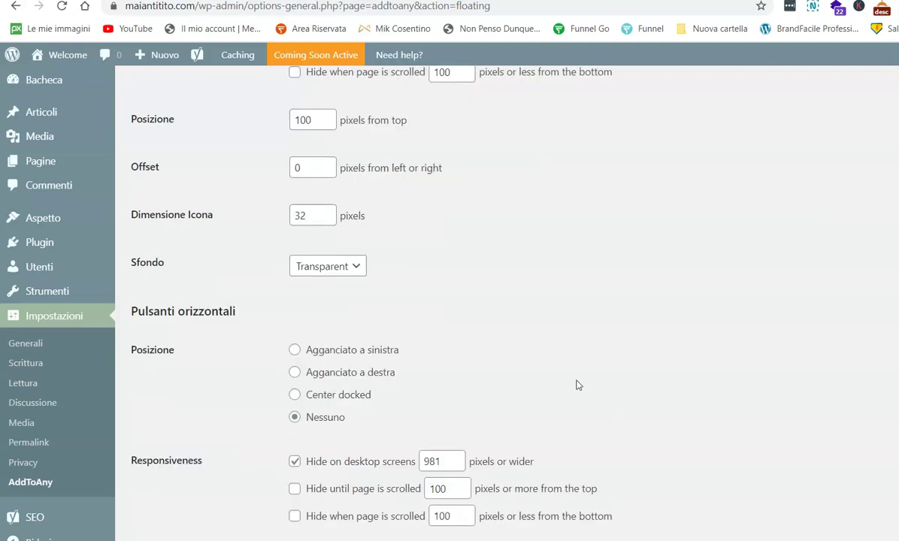
scroll(688, 294, "down", 2)
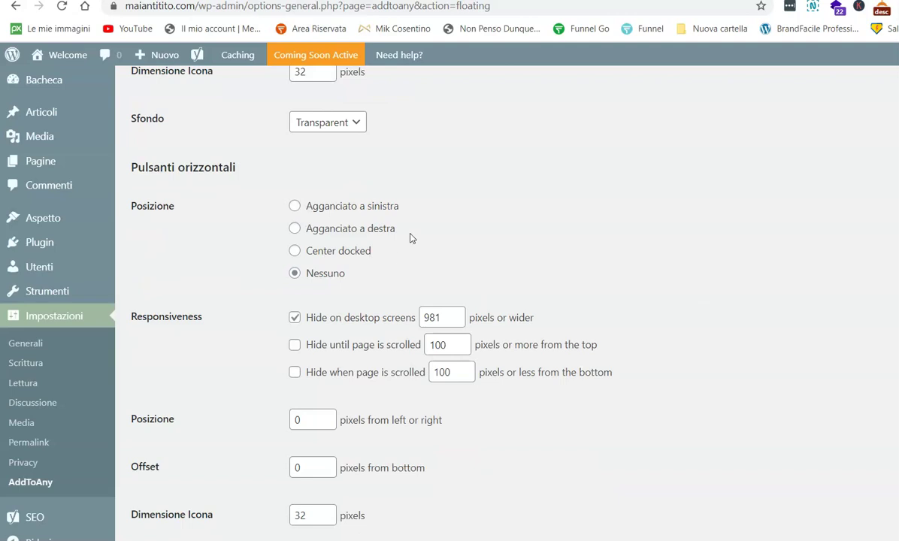
scroll(411, 238, "down", 2)
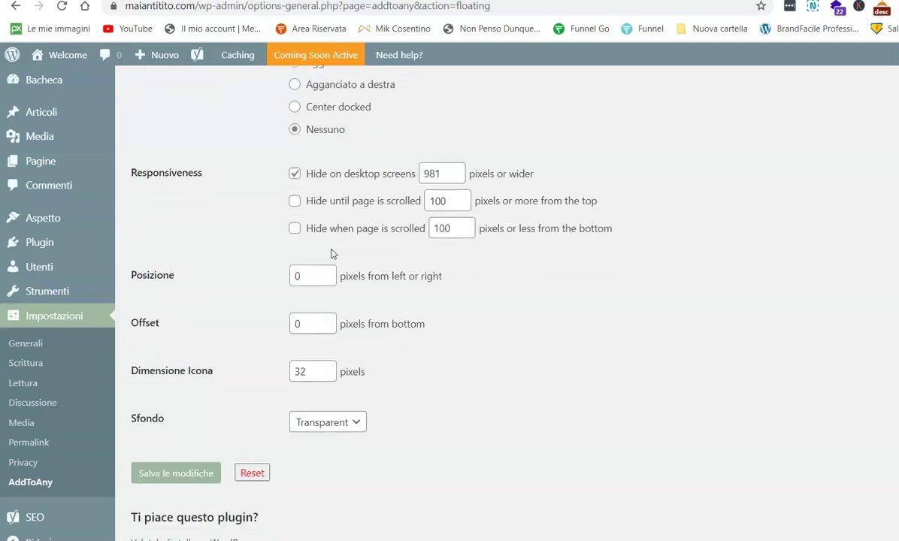
scroll(572, 352, "down", 2)
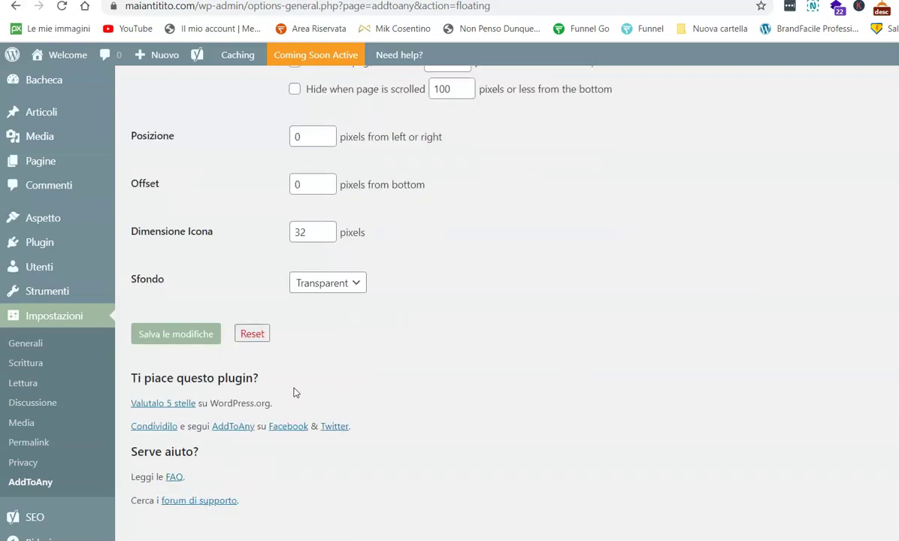
left_click(166, 334)
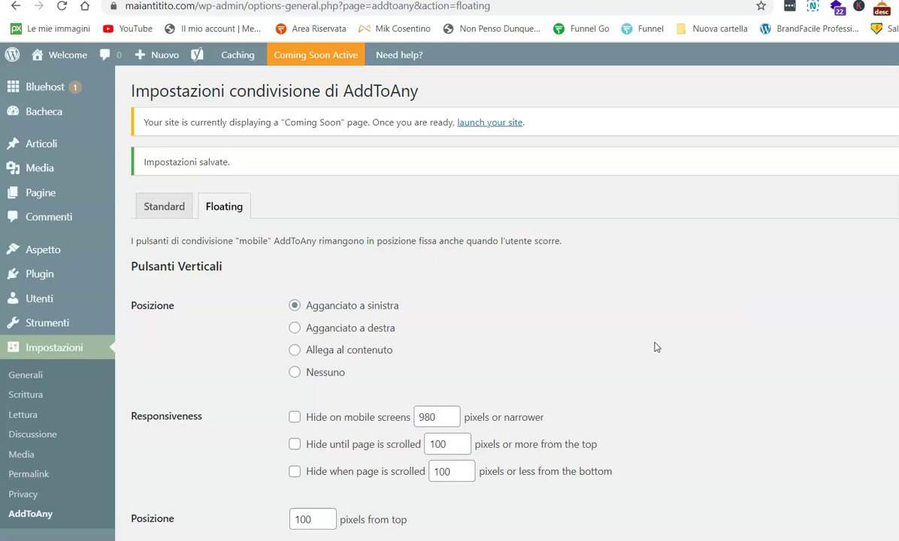
Step: Open the site's front page in a separate tab and check how the floating sharing buttons behave along the page
mouse_move(56, 63)
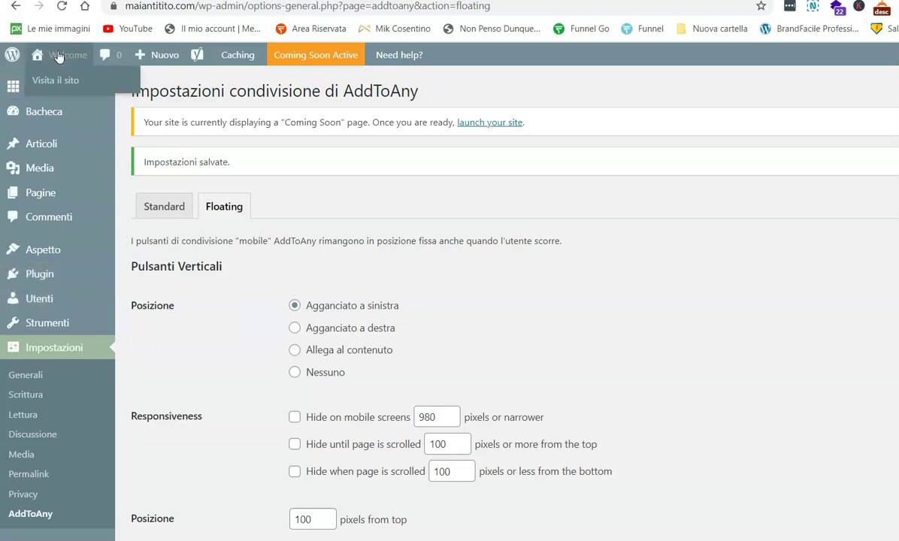
right_click(57, 81)
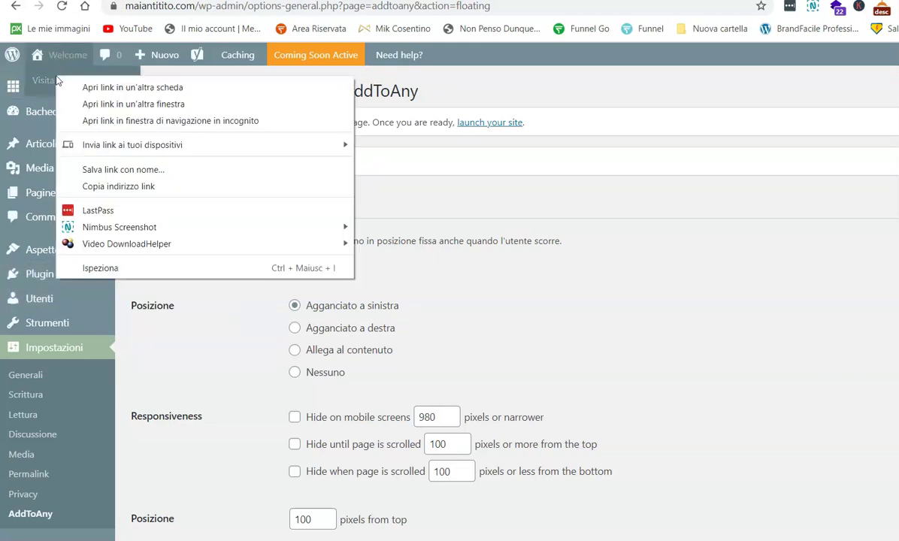
left_click(138, 88)
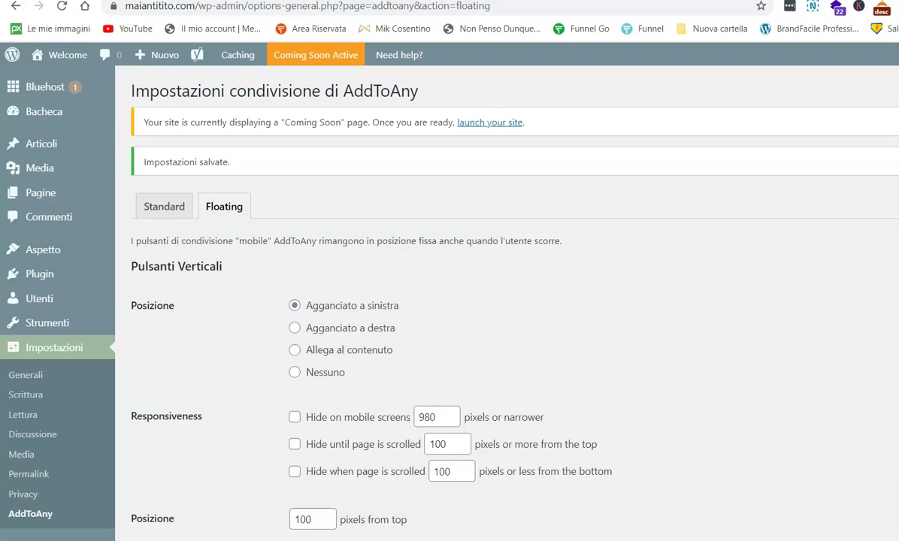
key("ctrl+Tab")
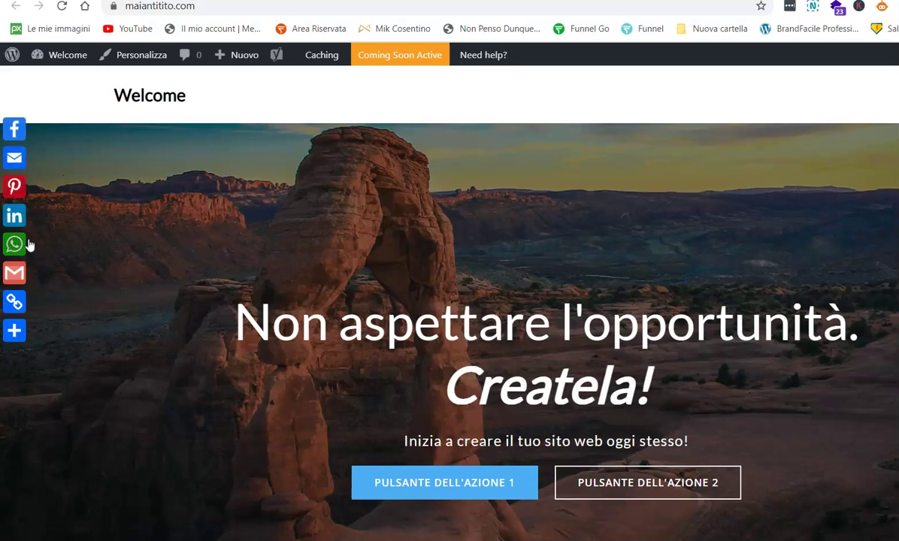
scroll(557, 356, "down", 3)
scroll(557, 356, "down", 3)
scroll(557, 357, "up", 6)
Step: View the scomunicare.net site and the Scomunicare YouTube channel, ending back on the AddToAny Floating settings
left_click(75, 0)
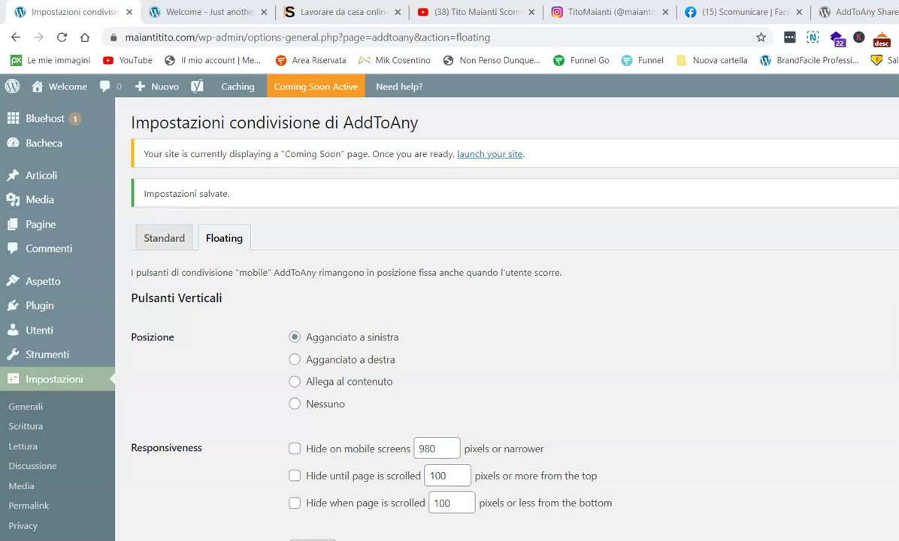
left_click(376, 11)
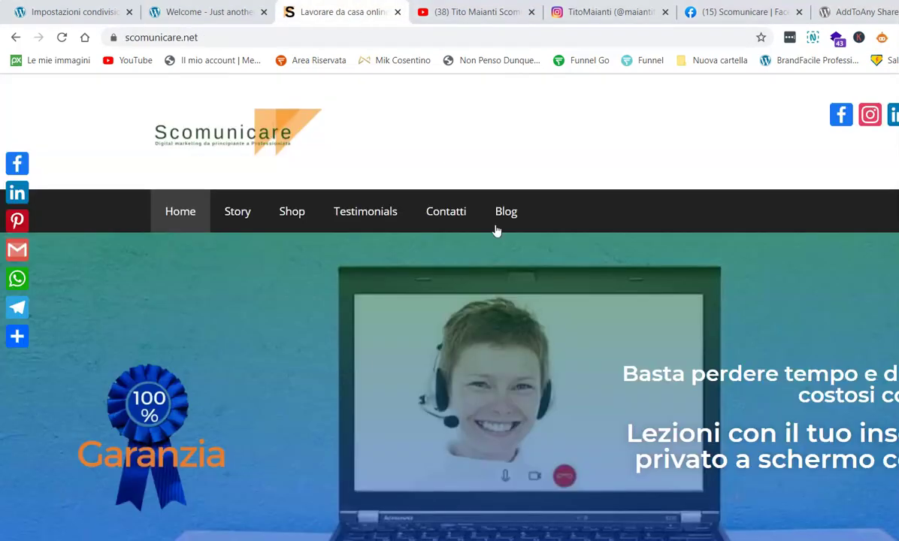
left_click(63, 12)
left_click(350, 10)
left_click(481, 12)
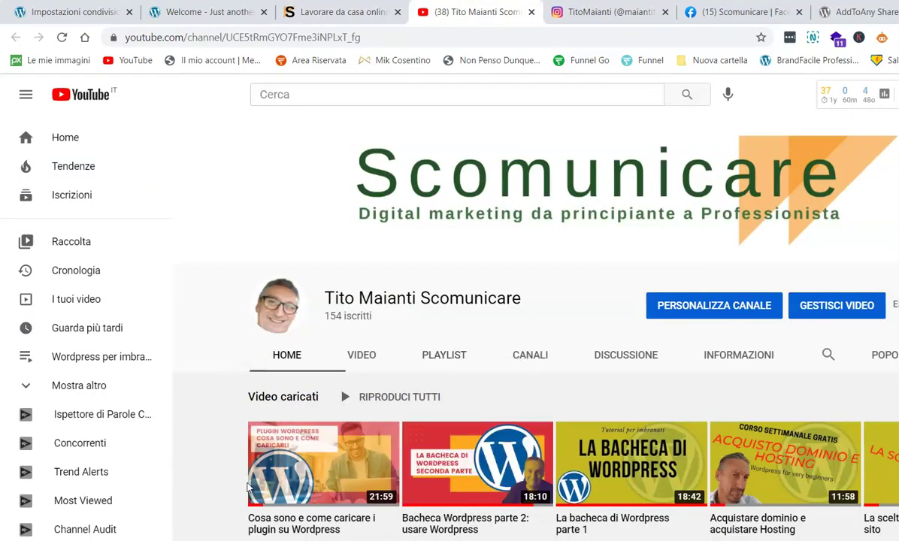
mouse_move(267, 468)
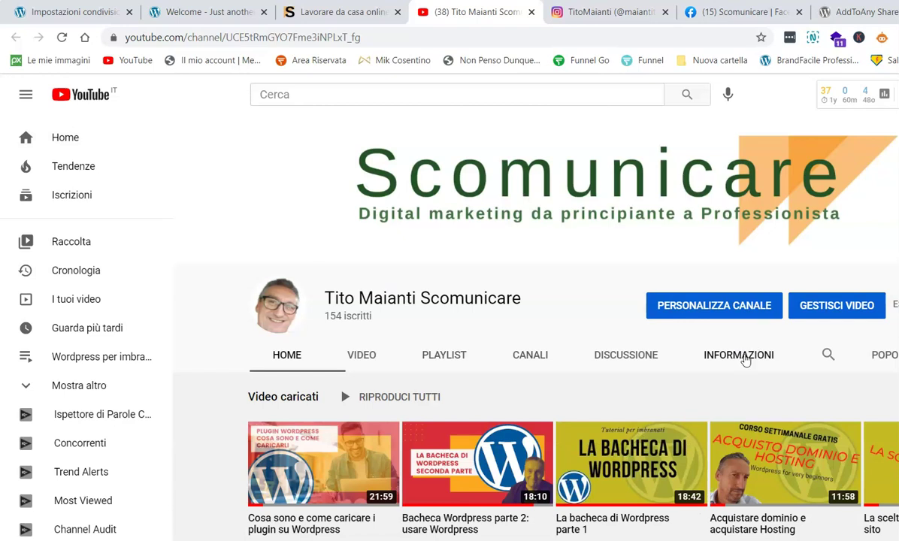
left_click(61, 13)
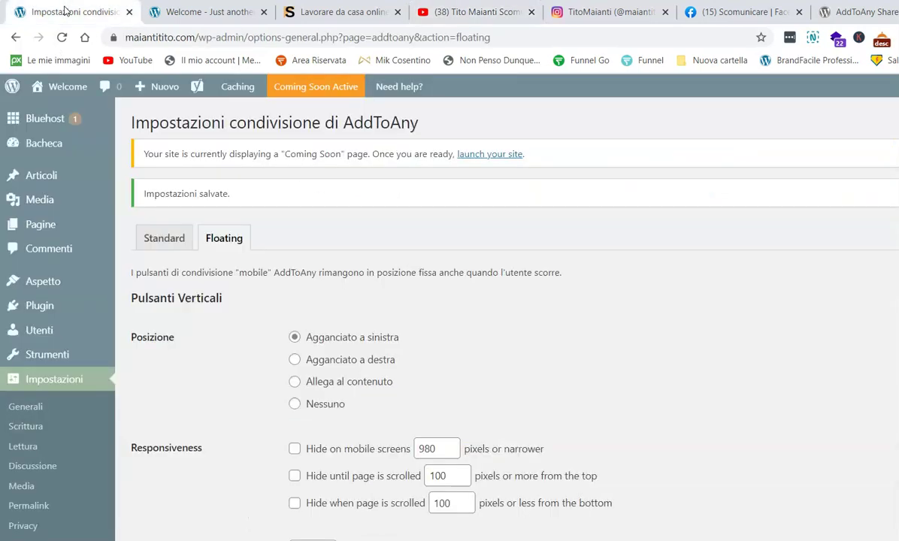